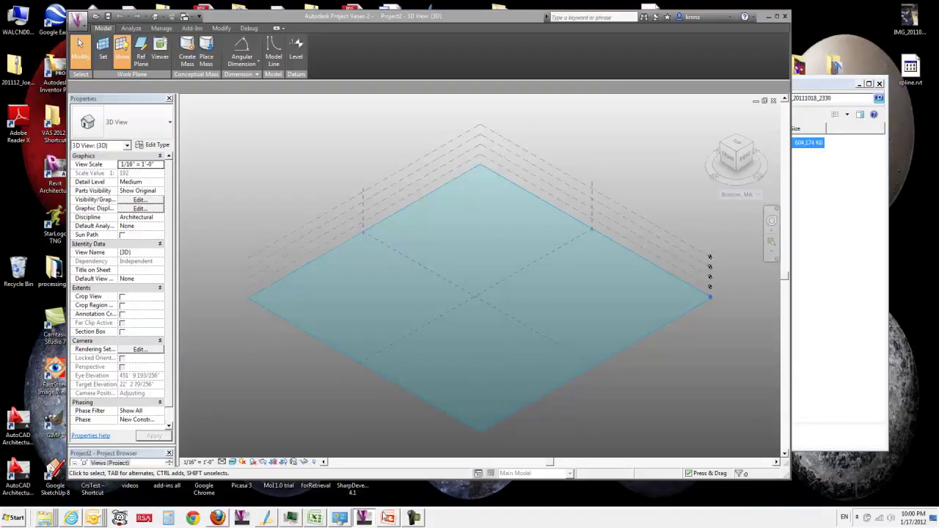
Maximize the Vasari window and start an in-place mass, viewing the ground plane from the front-right
left_click(363, 518)
left_click(363, 519)
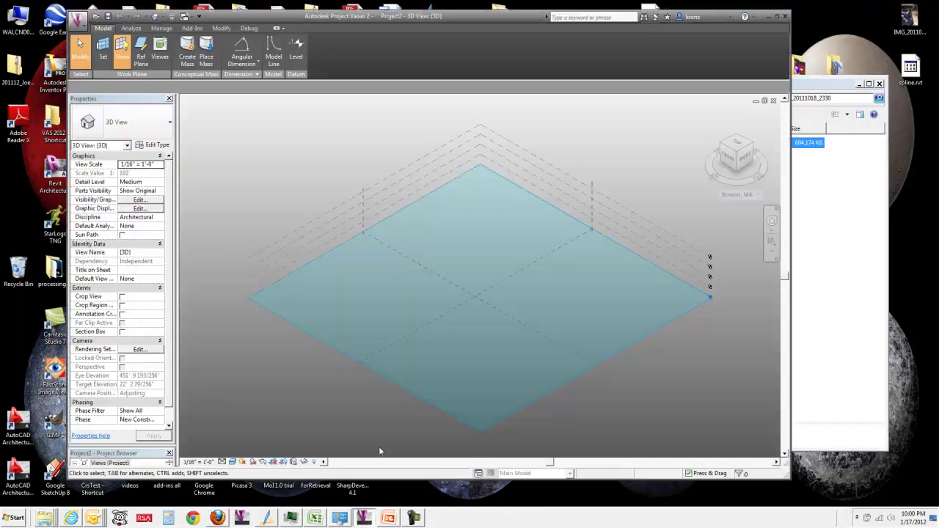
left_click(777, 16)
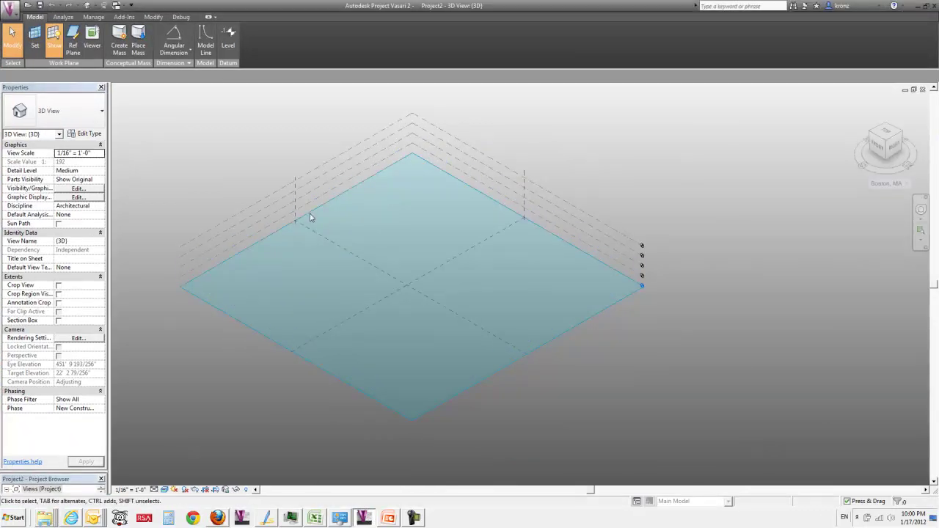
middle_click_drag(310, 217, 422, 271)
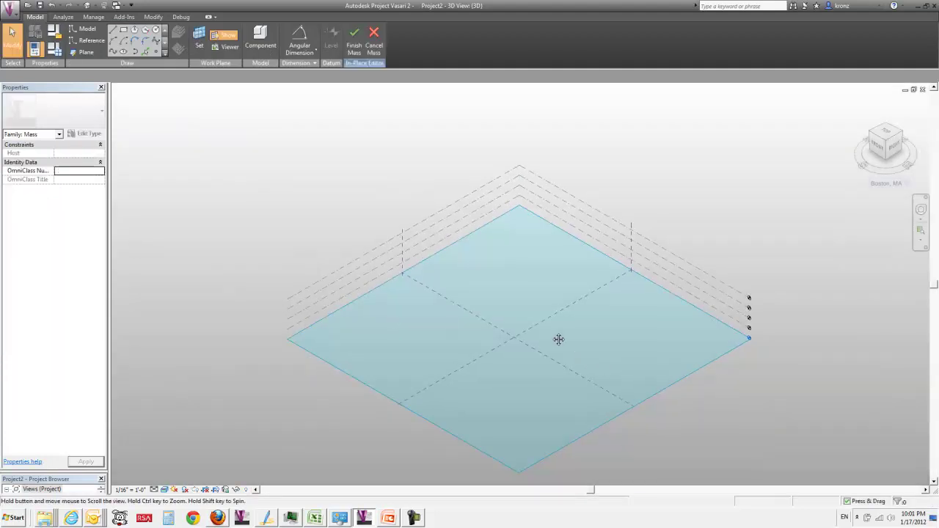
middle_click_drag(601, 382, 544, 373)
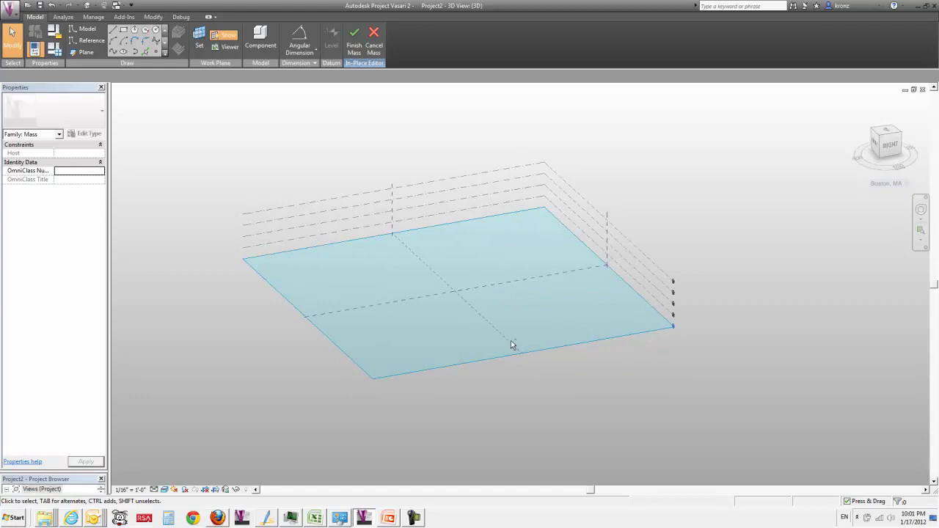
middle_click_drag(511, 344, 535, 390, "shift")
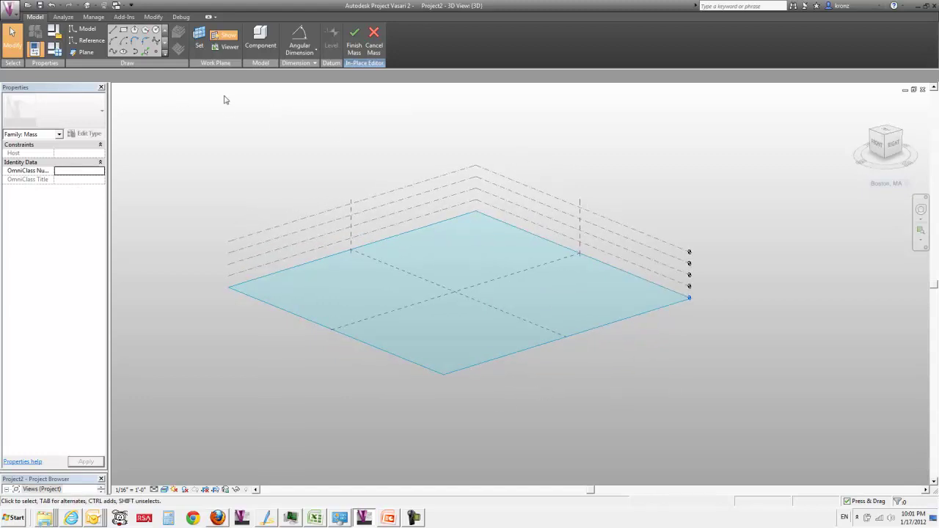
middle_click_drag(419, 144, 358, 169)
Draw a 140-foot diagonal reference line on Level 1 and select it
left_click(104, 38)
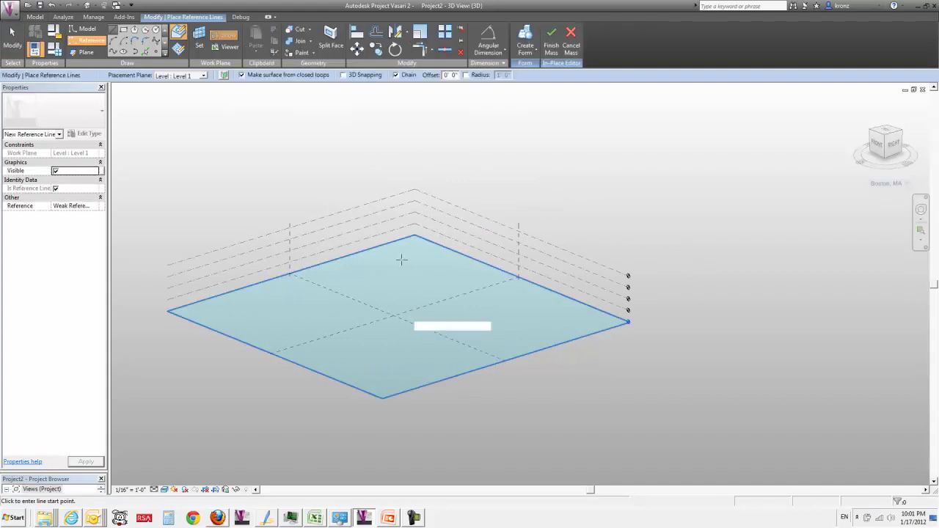
left_click(203, 75)
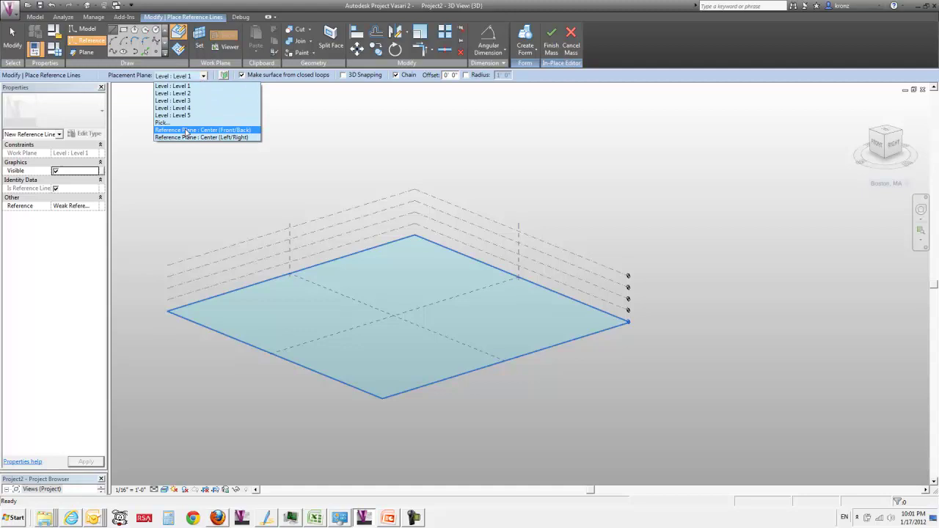
left_click(207, 37)
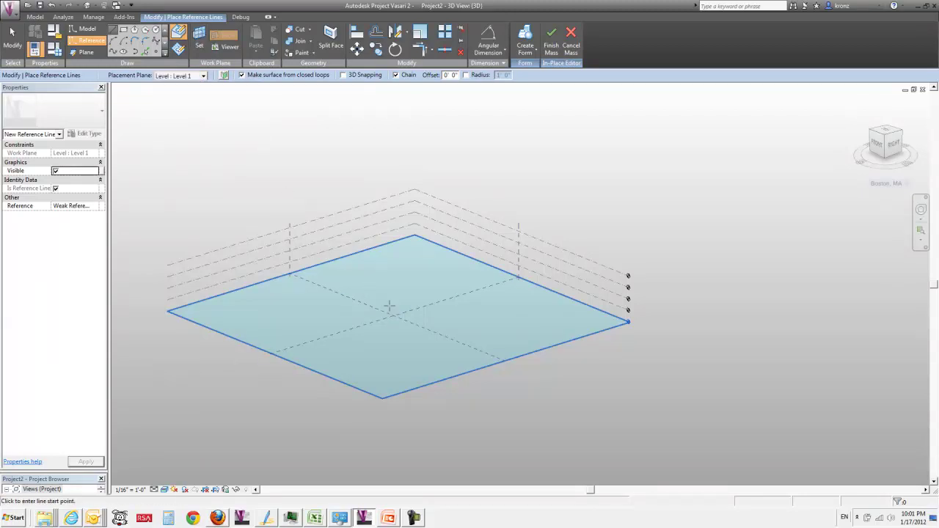
left_click(412, 312)
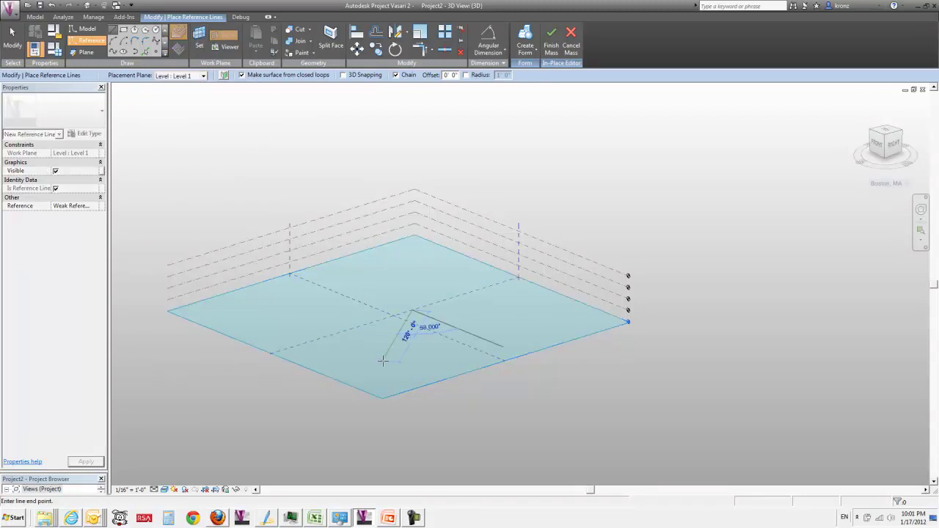
left_click(360, 367)
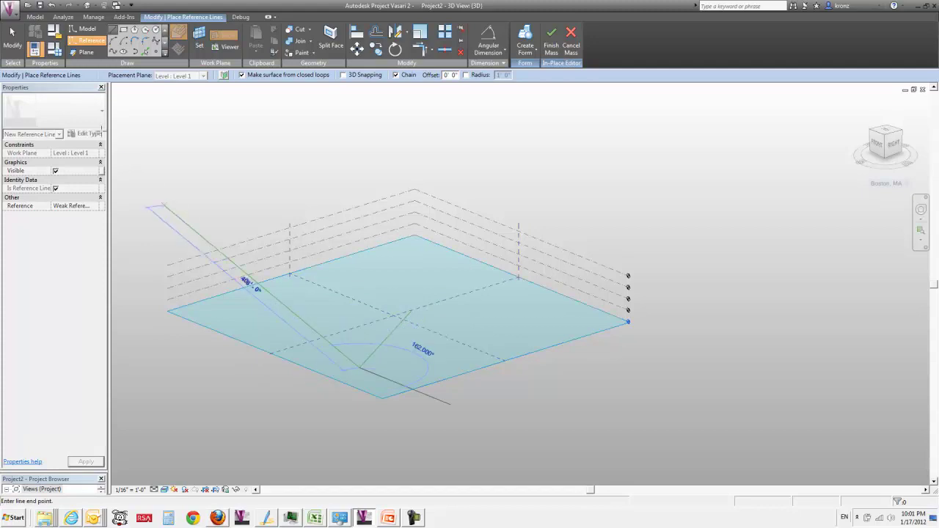
left_click(13, 40)
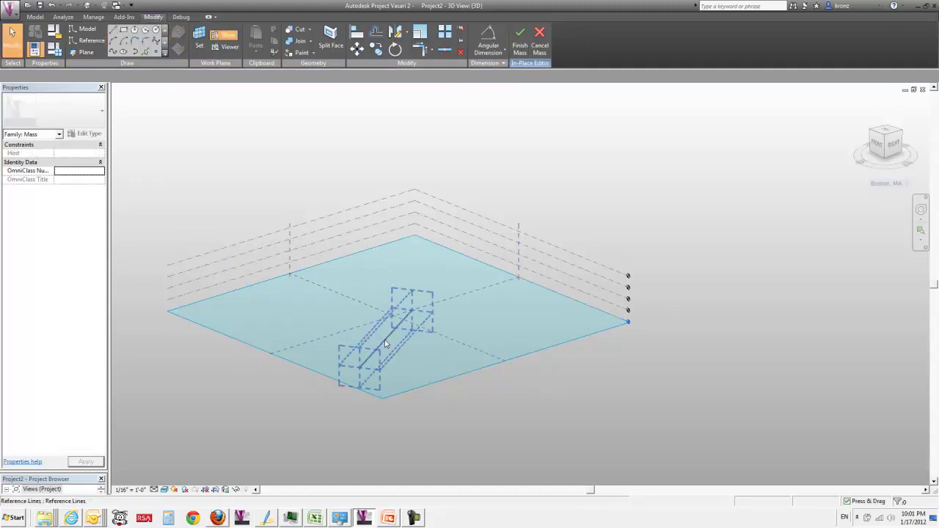
middle_click_drag(474, 354, 440, 372, "shift")
left_click(434, 367)
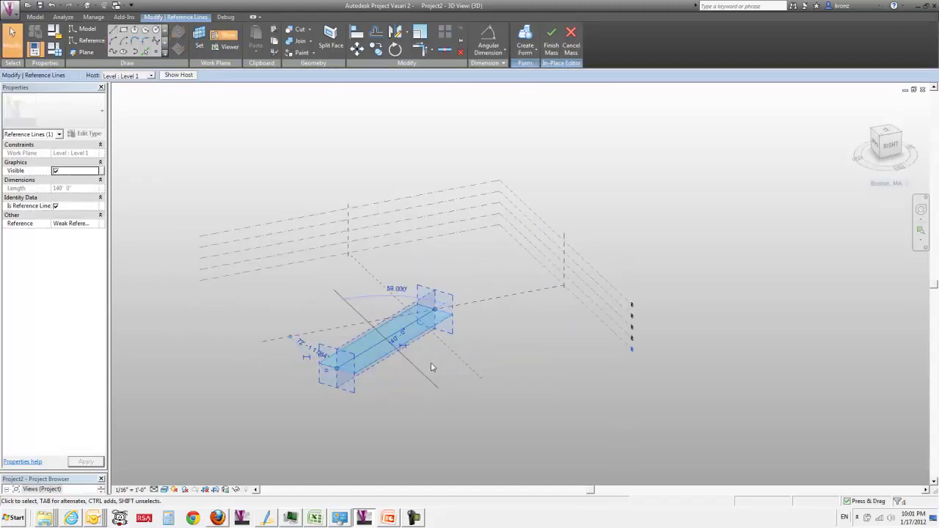
Set the vertical plane through the reference line as the work plane for new reference sketches
left_click(198, 38)
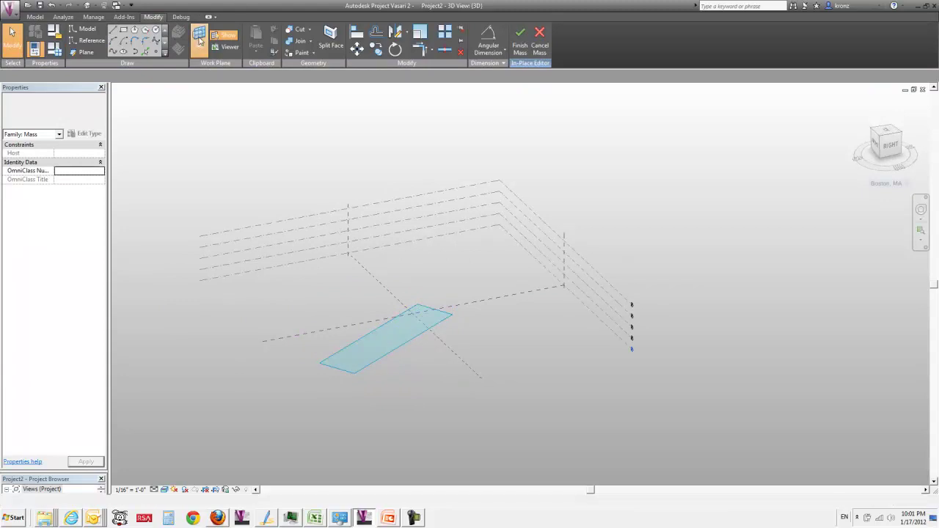
left_click(449, 307)
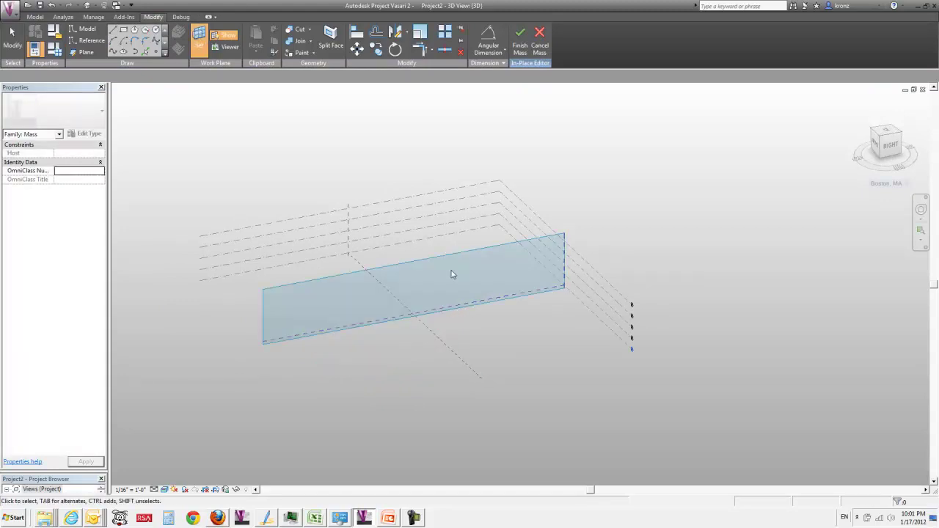
left_click(89, 40)
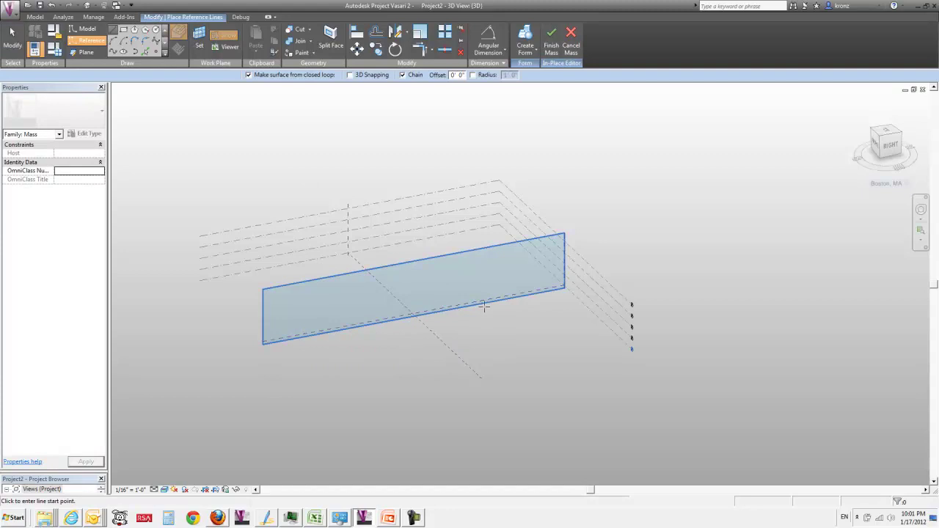
left_click(389, 369)
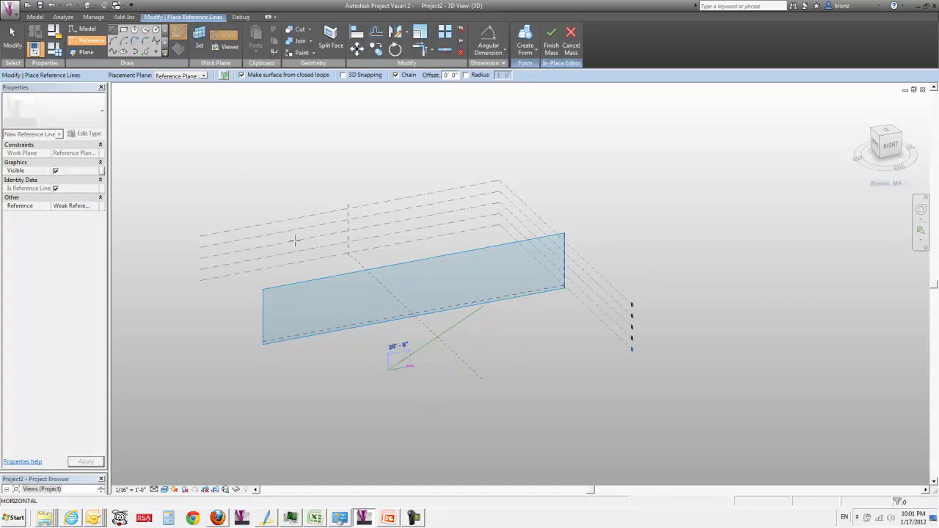
left_click(13, 38)
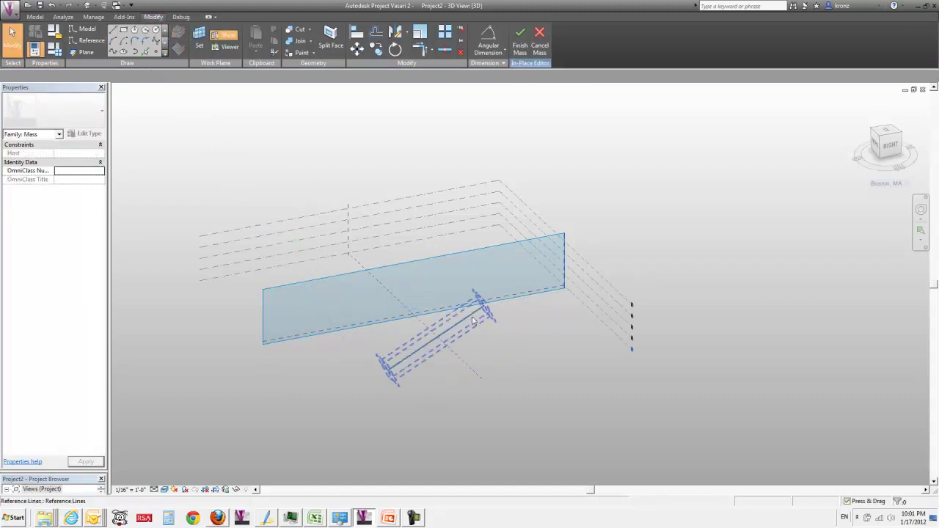
left_click(146, 41)
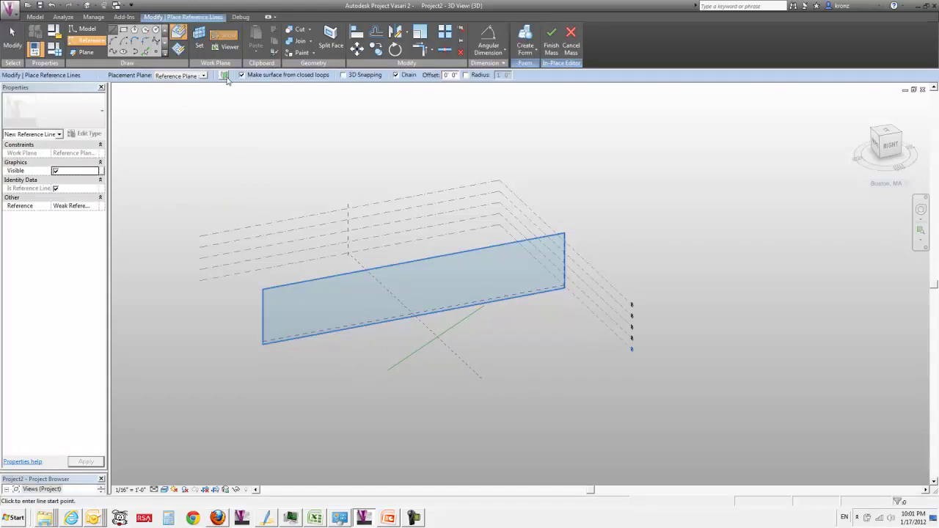
left_click(156, 29)
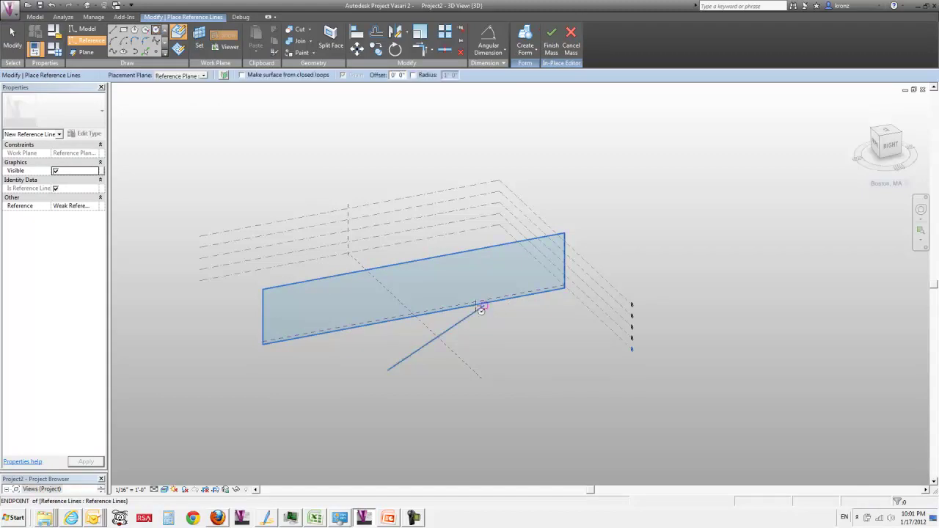
Draw a reference circle on the reference line's plane, centred at the line's end
left_click(201, 38)
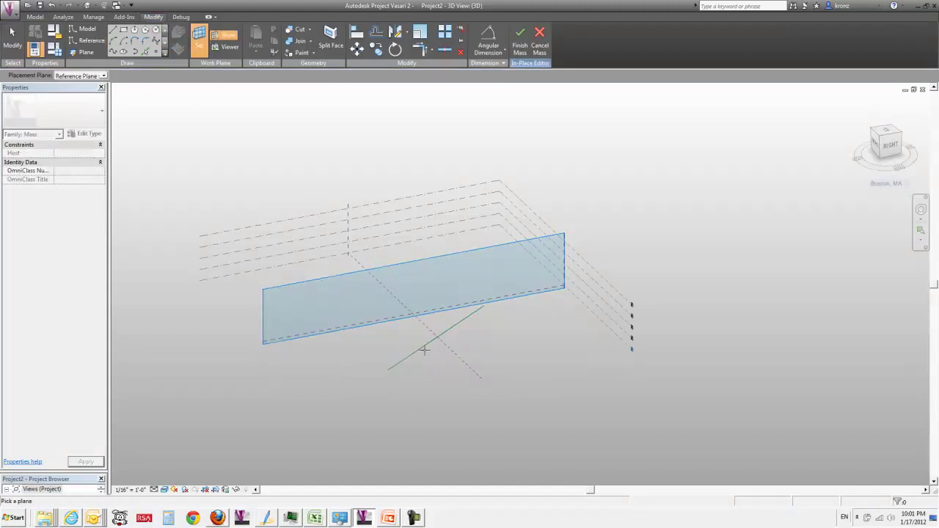
left_click(497, 316)
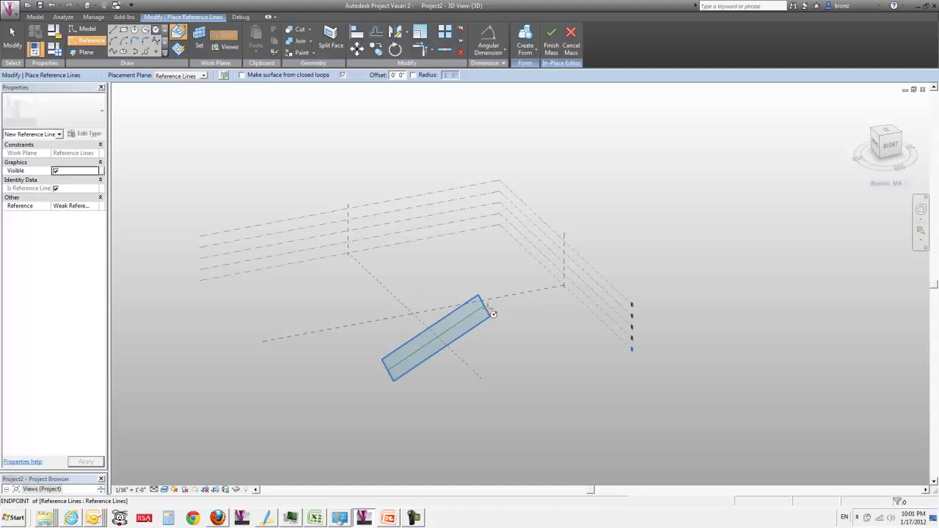
left_click(484, 306)
left_click(512, 327)
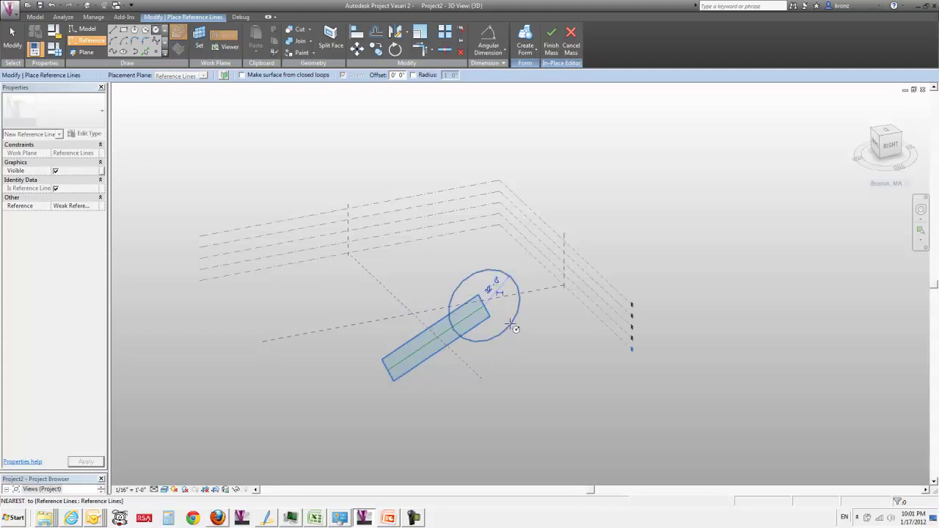
Draw a short reference line perpendicular to the diagonal reference line
left_click(113, 30)
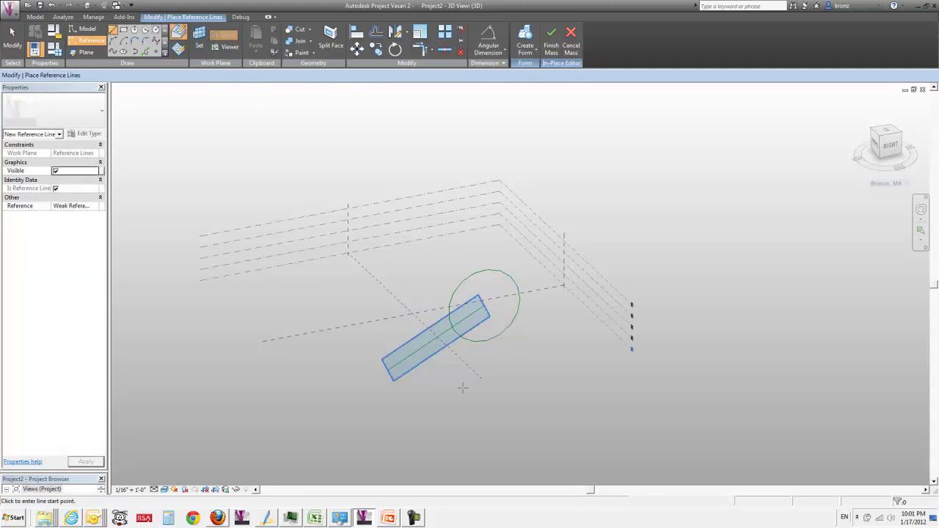
left_click(409, 320)
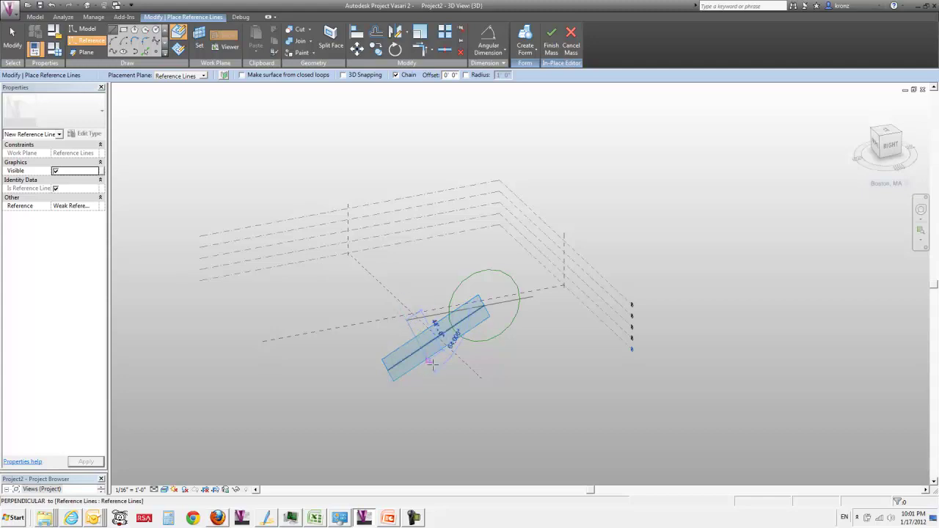
left_click(437, 373)
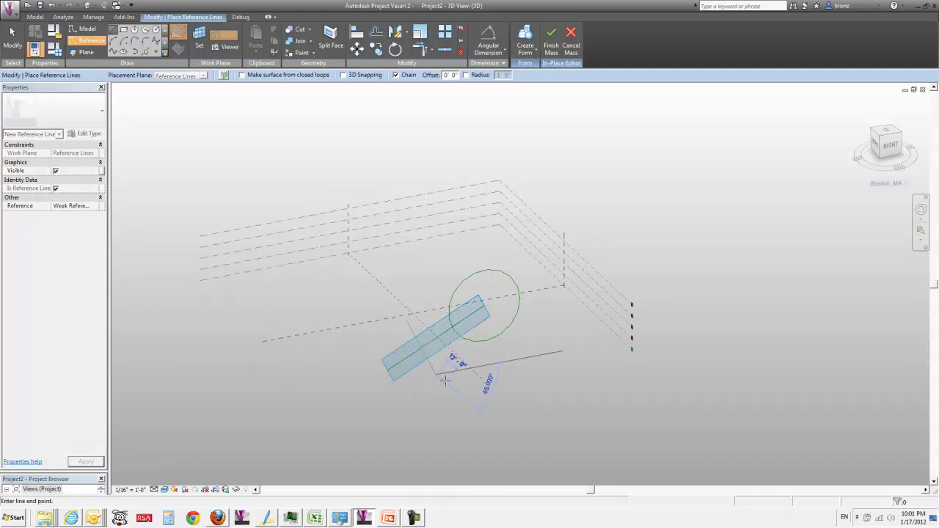
key("Escape")
key("Escape")
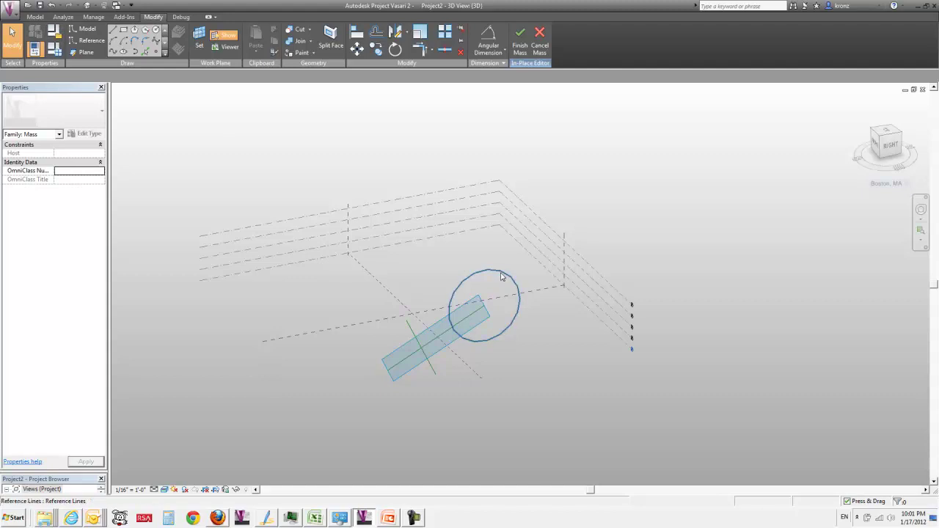
Add an aligned dimension from the perpendicular line to the centre reference line, placed below the mass
left_click(518, 301)
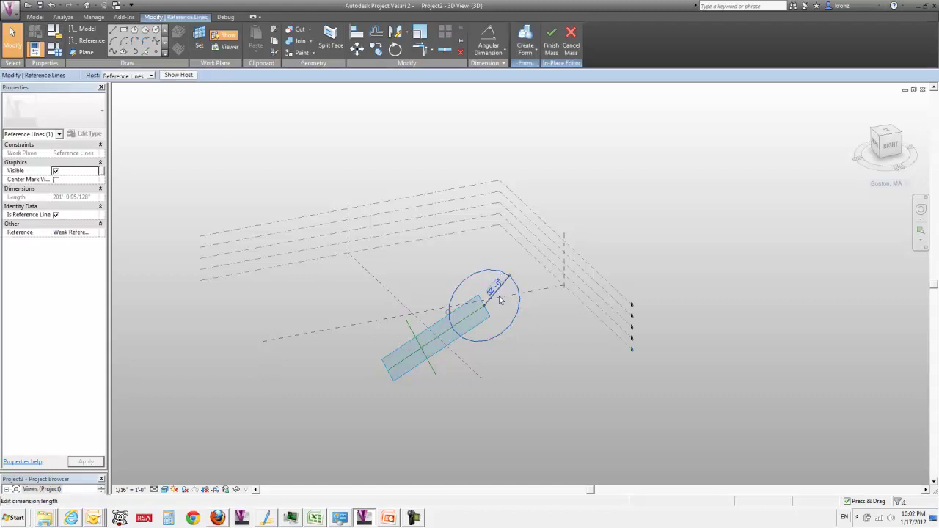
left_click(516, 328)
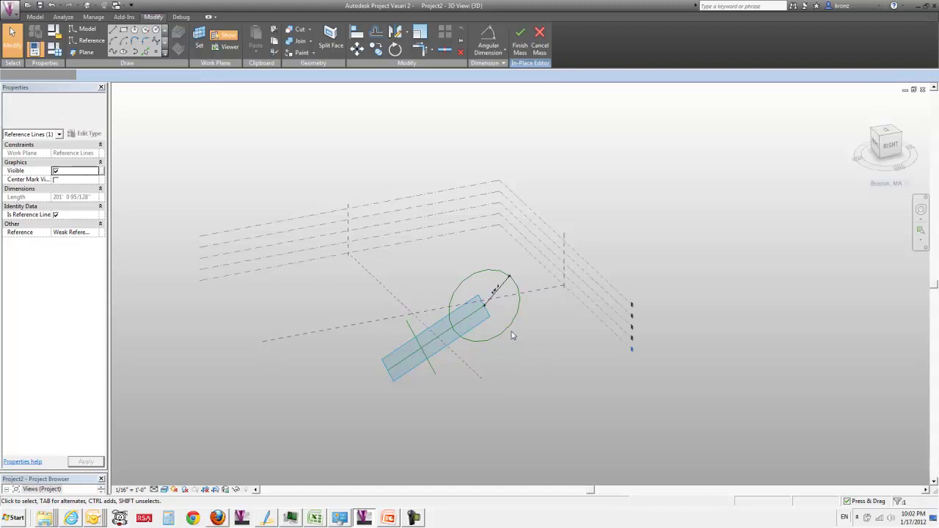
scroll(507, 331, "up", 3)
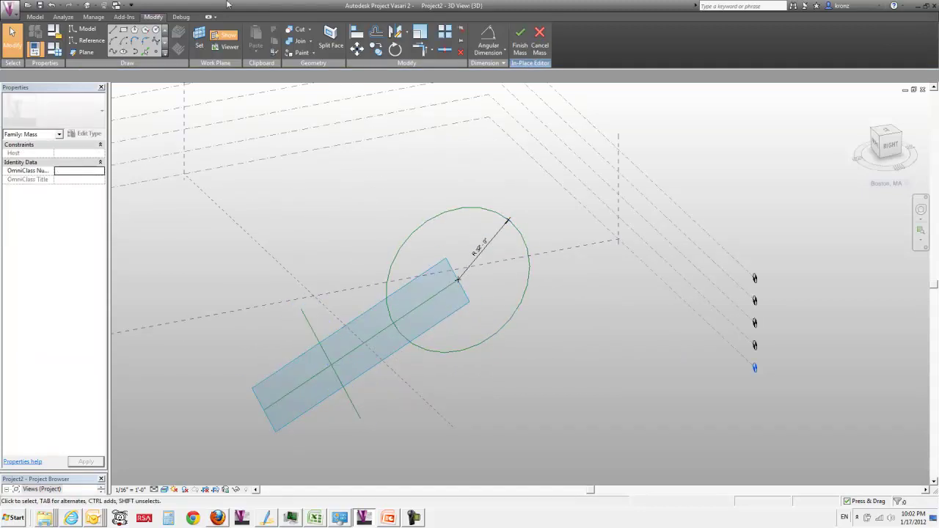
left_click(490, 49)
left_click(499, 86)
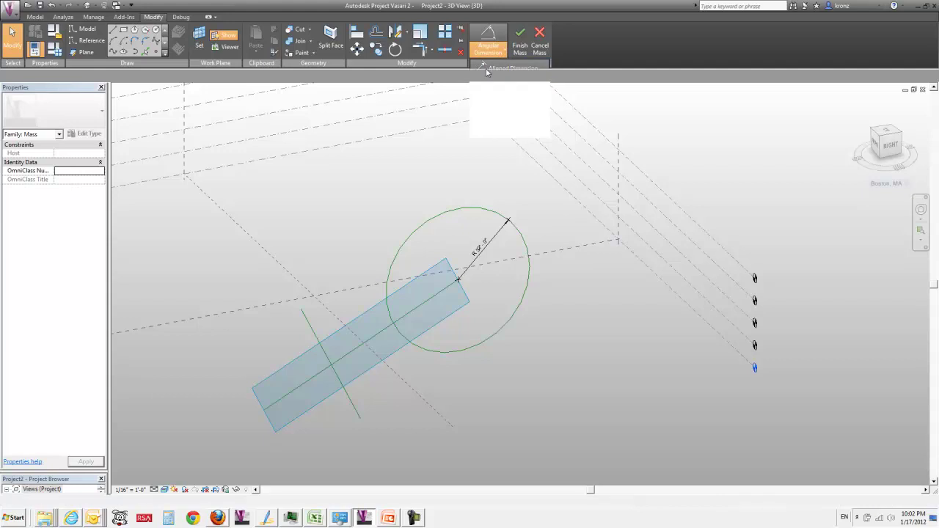
left_click(309, 326)
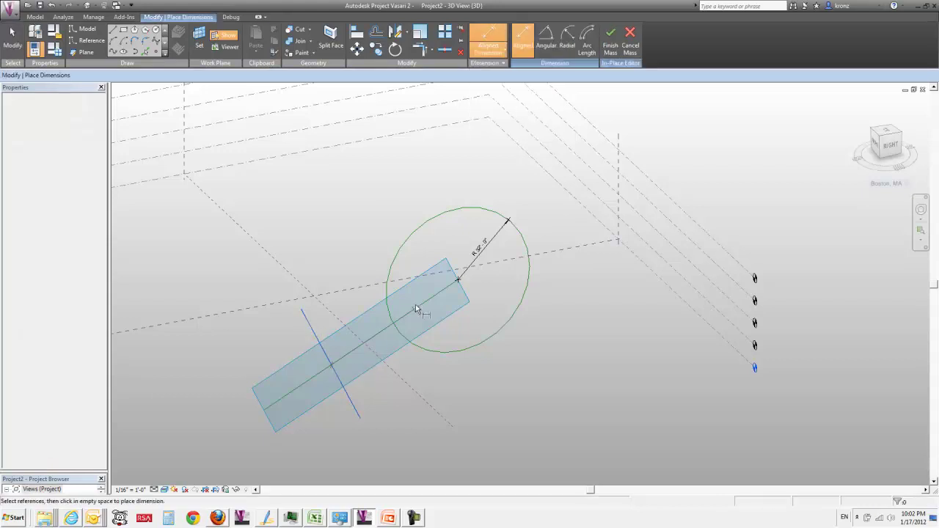
left_click(458, 283)
left_click(435, 396)
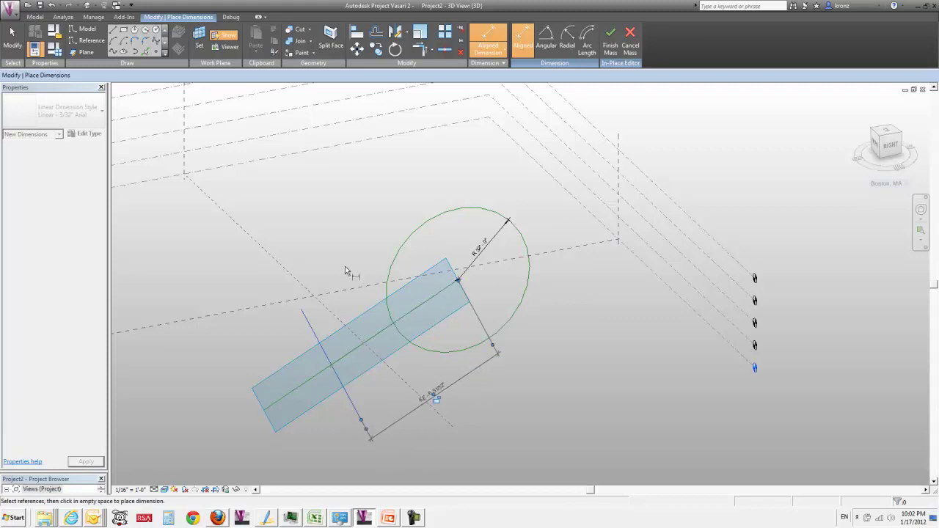
left_click(11, 40)
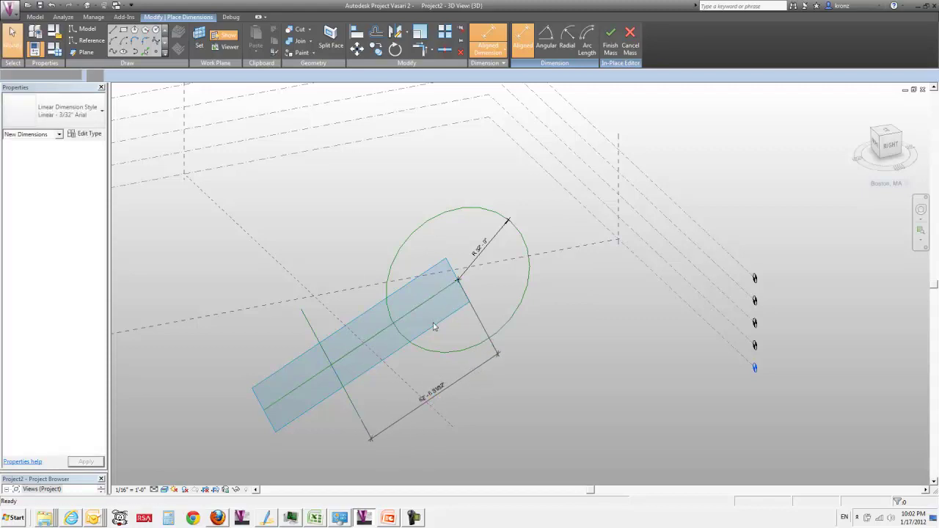
left_click(491, 238)
Label the circle's radius dimension with a new instance parameter named 'profile'
left_click(254, 76)
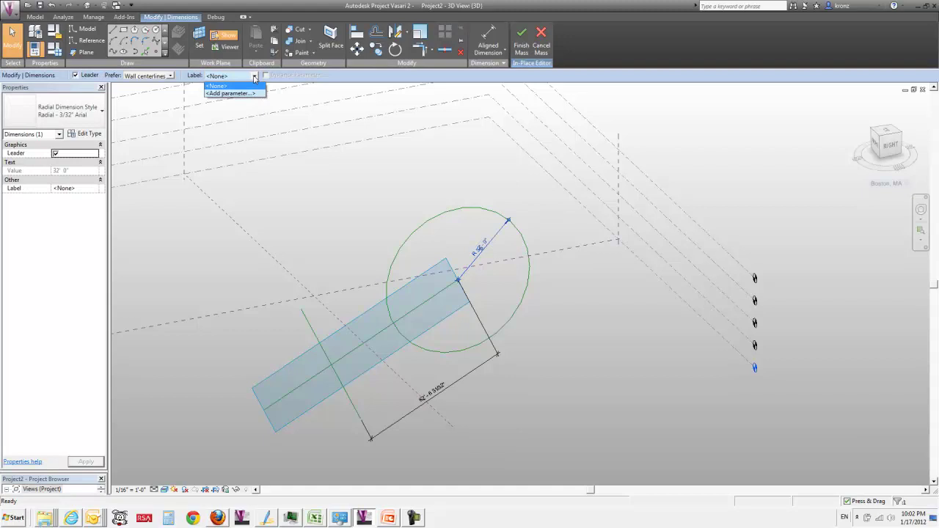
left_click(244, 94)
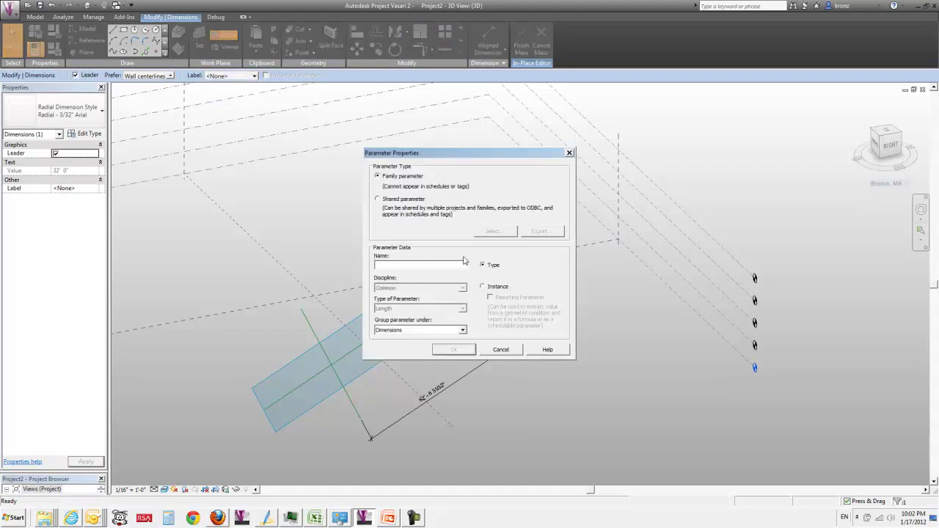
left_click(483, 287)
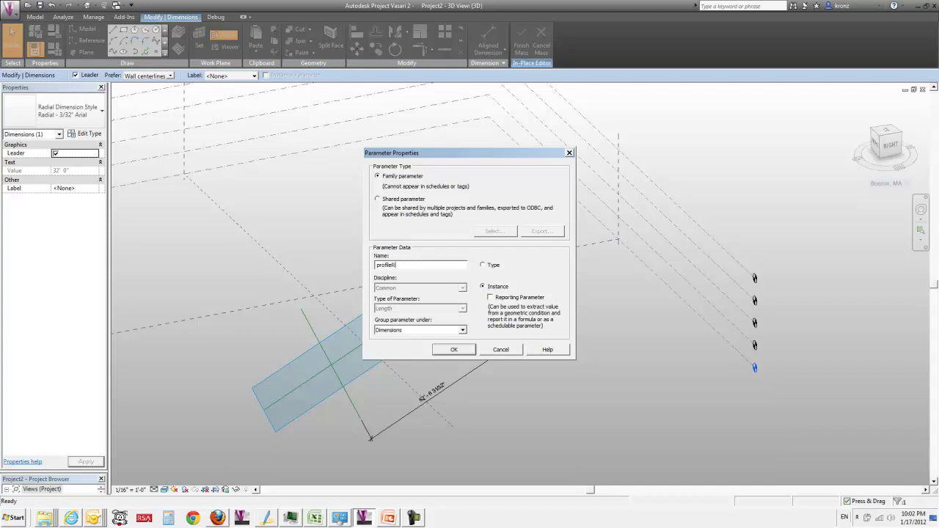
left_click(456, 350)
left_click(463, 385)
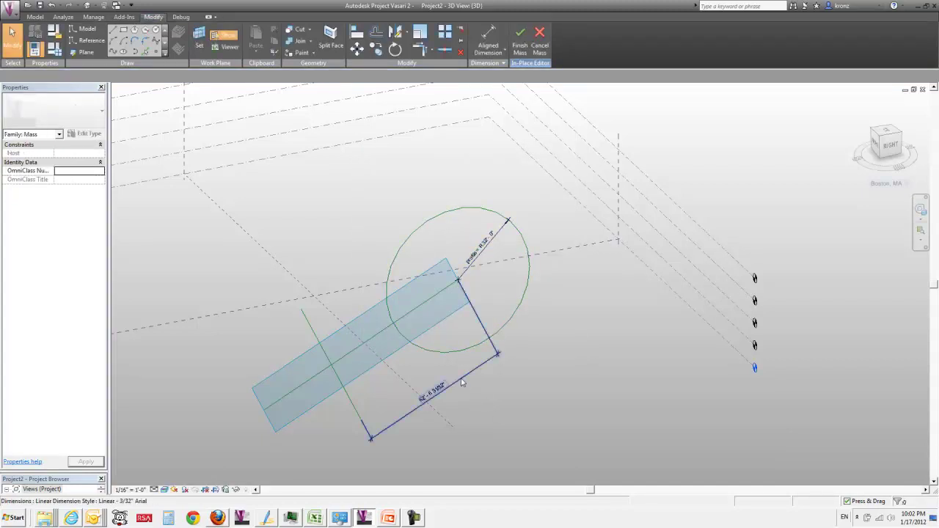
Add a new instance parameter named 'axis' for the offset dimension
left_click(463, 382)
left_click(254, 76)
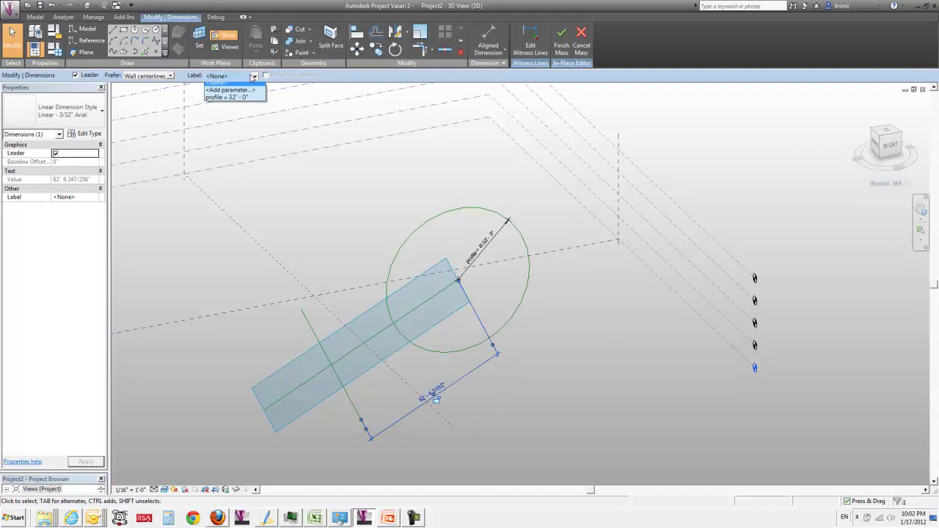
left_click(238, 91)
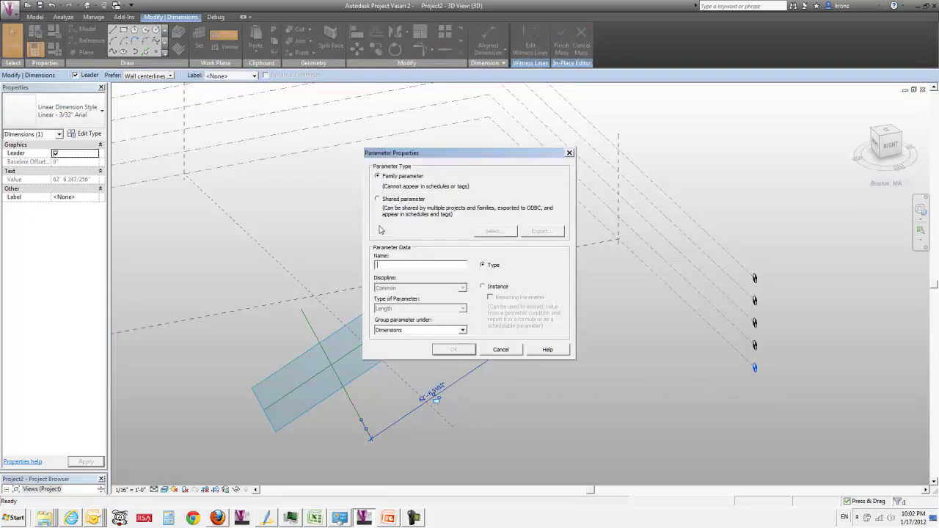
left_click(484, 287)
Confirm the 'axis' parameter, then revolve the circle around the short reference line into a torus
left_click(454, 350)
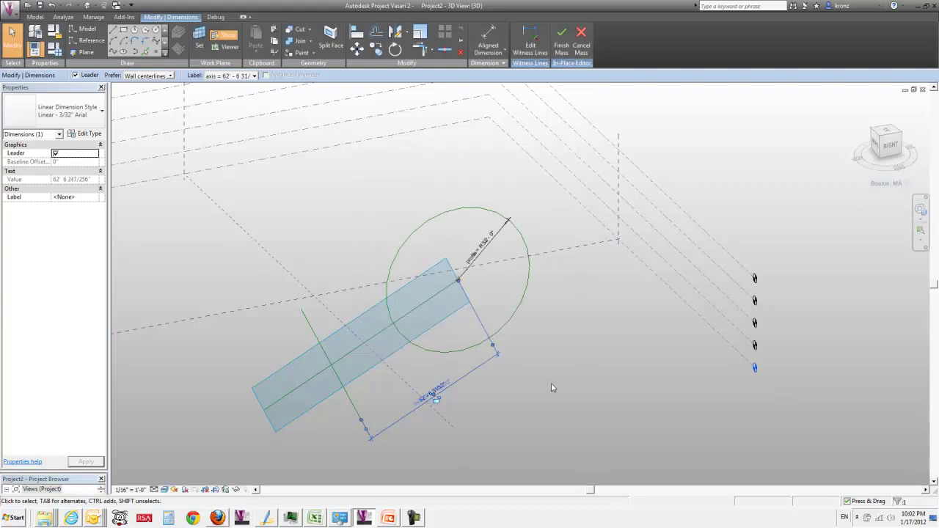
left_click(550, 351)
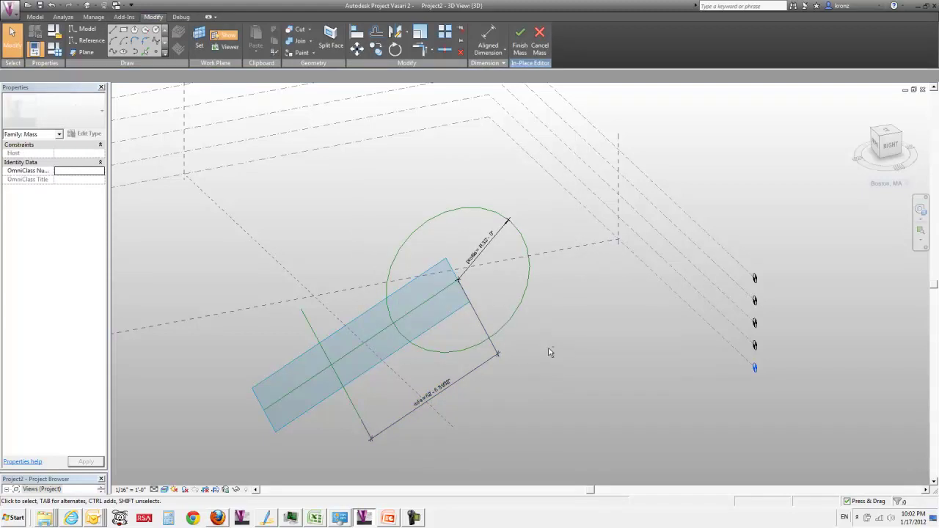
middle_click_drag(549, 352, 366, 344, "shift")
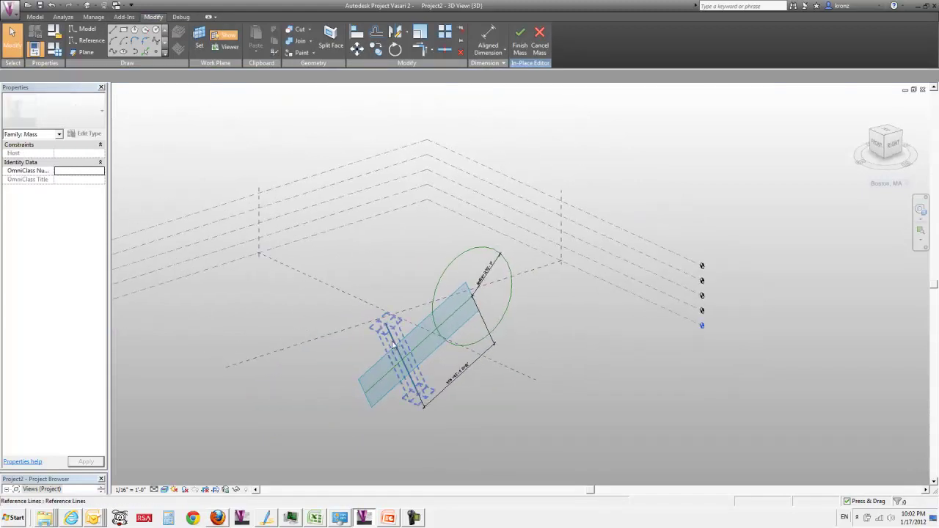
left_click(394, 345)
left_click(511, 273, "ctrl")
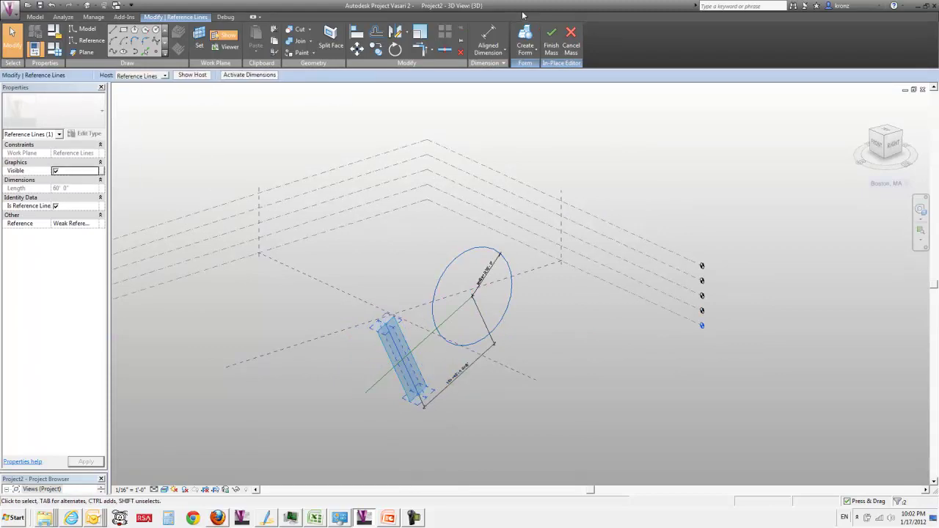
left_click(526, 41)
mouse_move(605, 292)
middle_mouse_down("shift")
mouse_move(610, 310)
mouse_move(656, 306)
mouse_move(578, 295)
mouse_move(587, 243)
mouse_move(543, 245)
mouse_move(581, 248)
mouse_move(592, 293)
middle_mouse_up("shift")
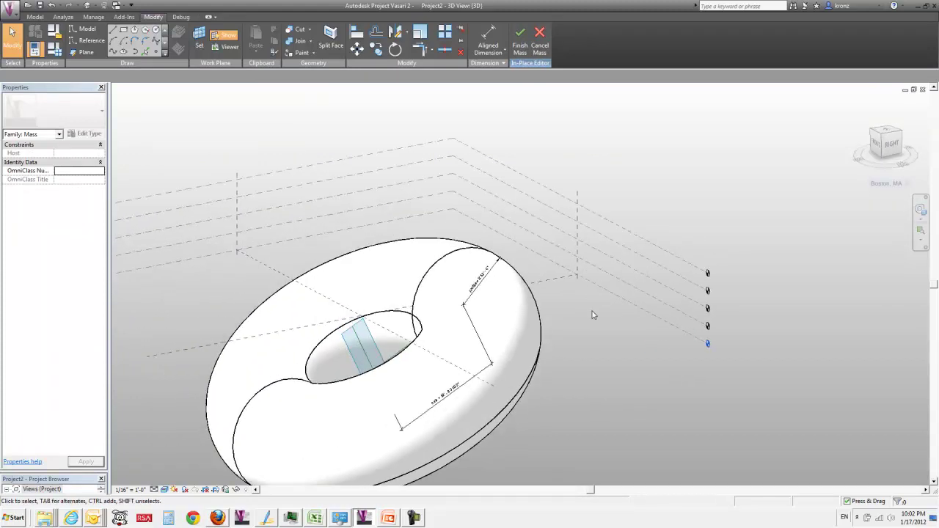
scroll(593, 315, "down", 3)
middle_click_drag(594, 330, 710, 307, "shift")
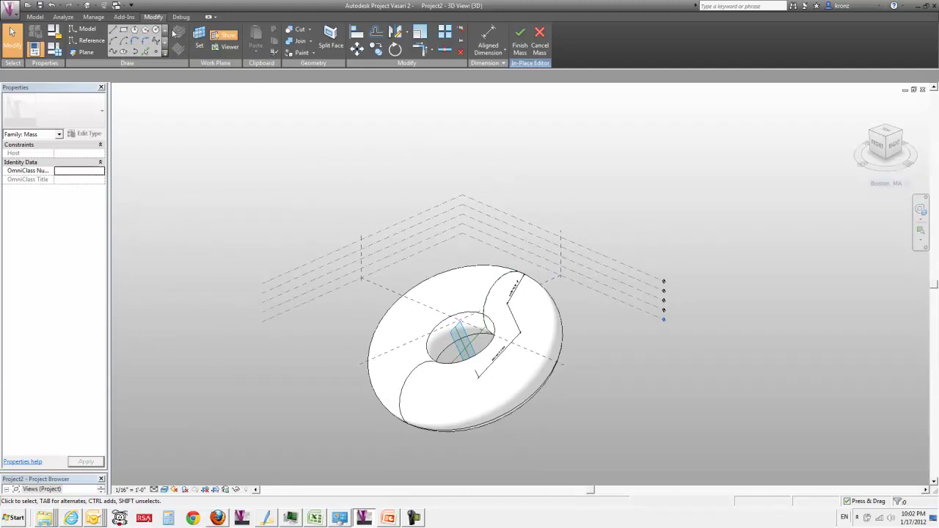
Draw a rectangular void form around the torus on the horizontal plane and push it below Level 1
left_click(199, 41)
left_click(312, 300)
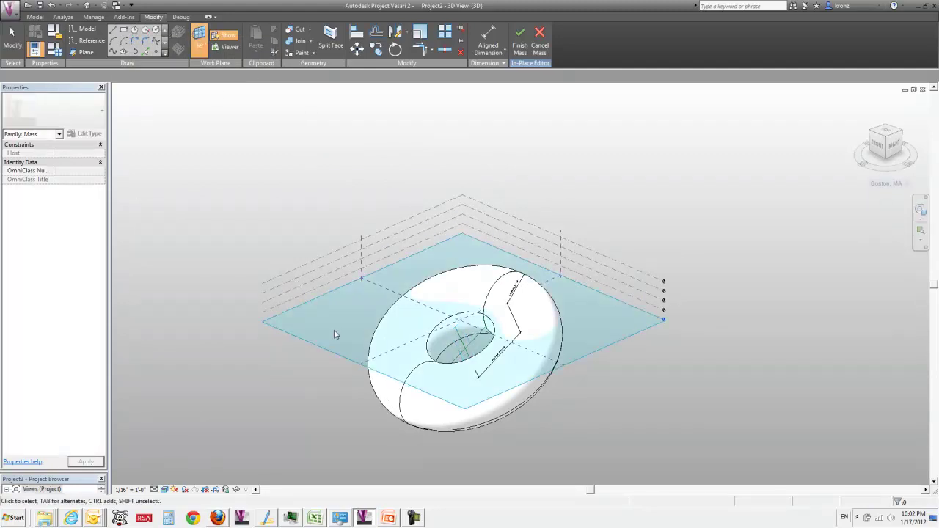
left_click(130, 32)
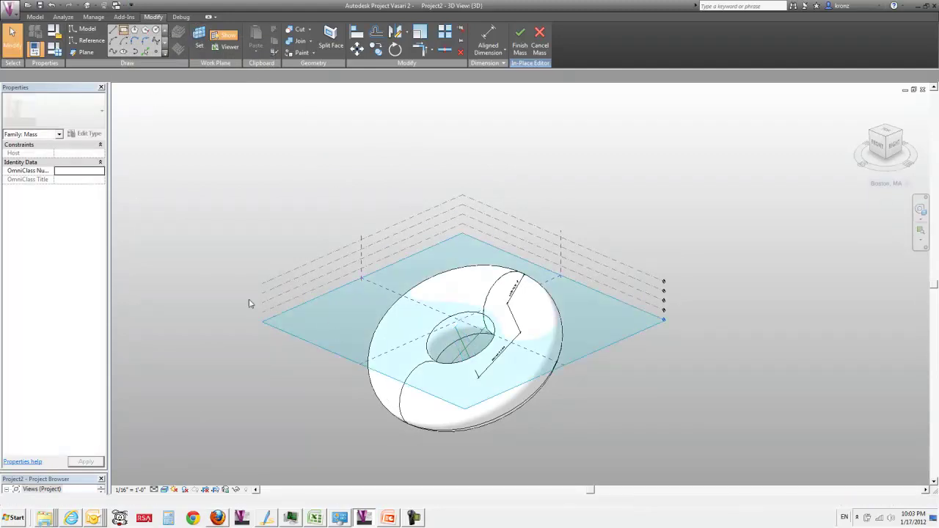
left_click(231, 346)
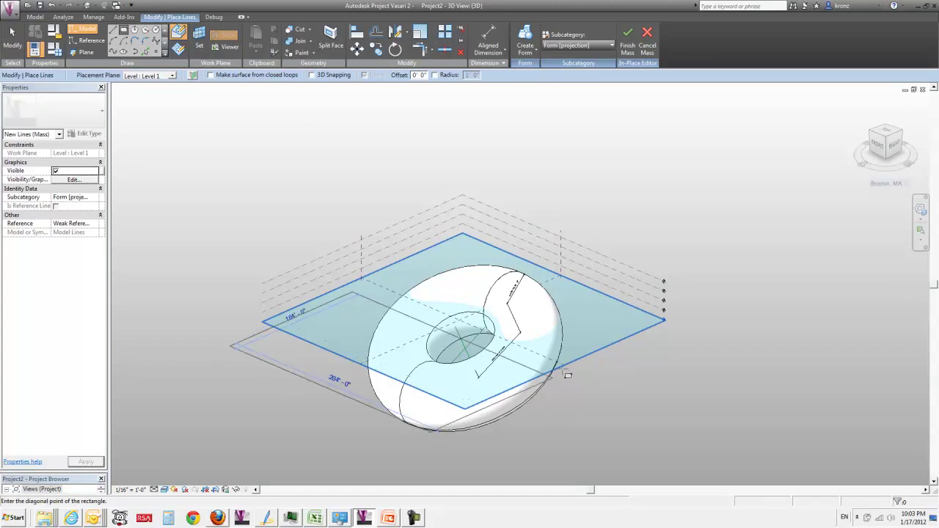
left_click(699, 342)
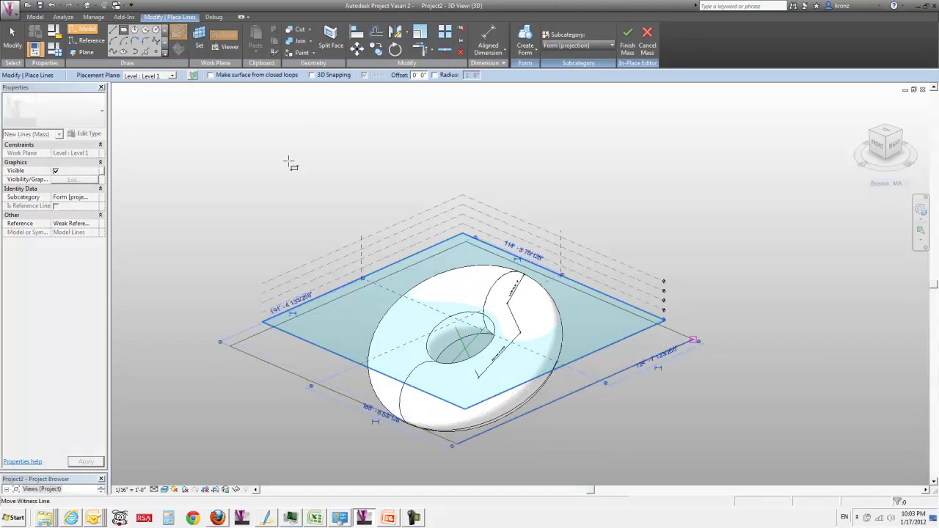
left_click(527, 53)
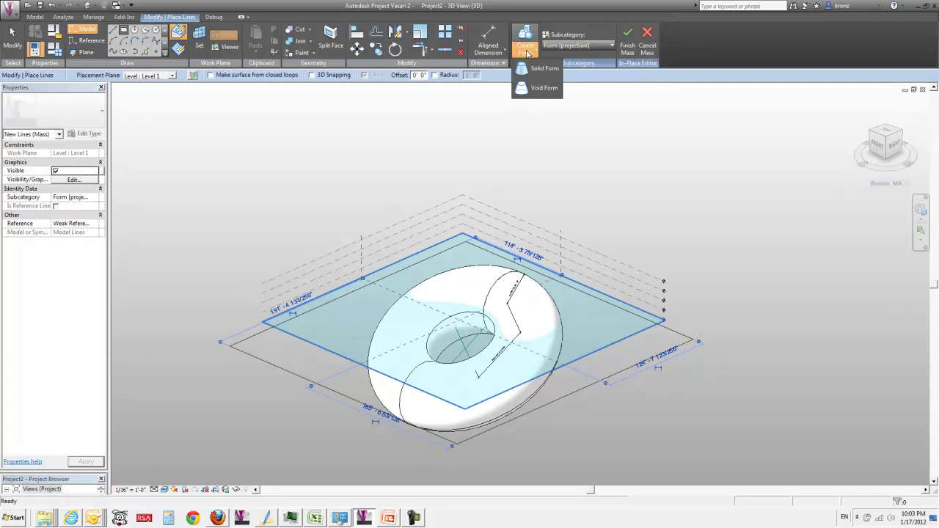
left_click(530, 69)
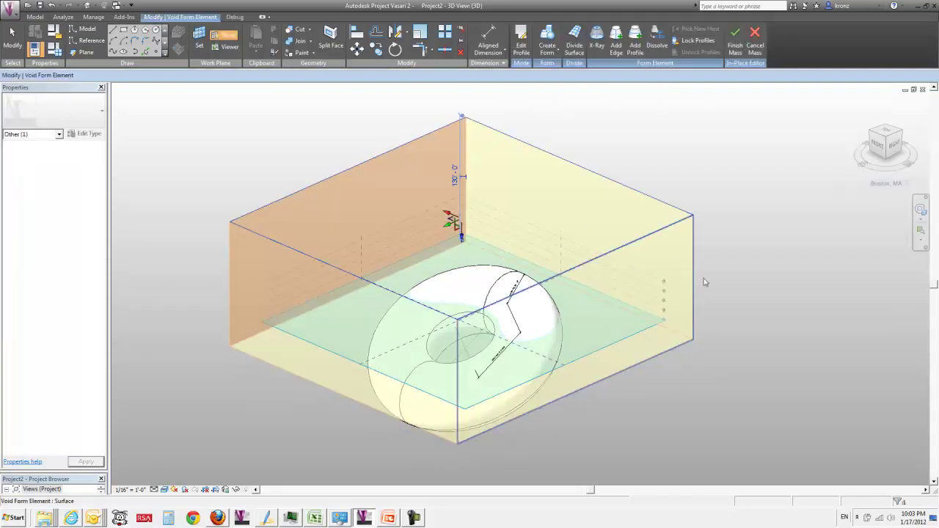
middle_click_drag(704, 279, 704, 183)
left_click_drag(453, 135, 648, 409)
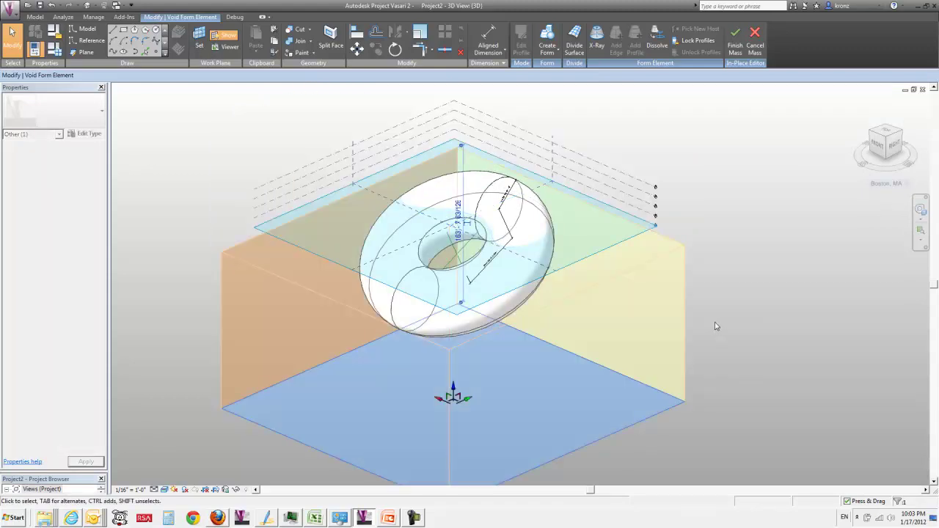
left_click(715, 323)
middle_click_drag(577, 308, 661, 295, "shift")
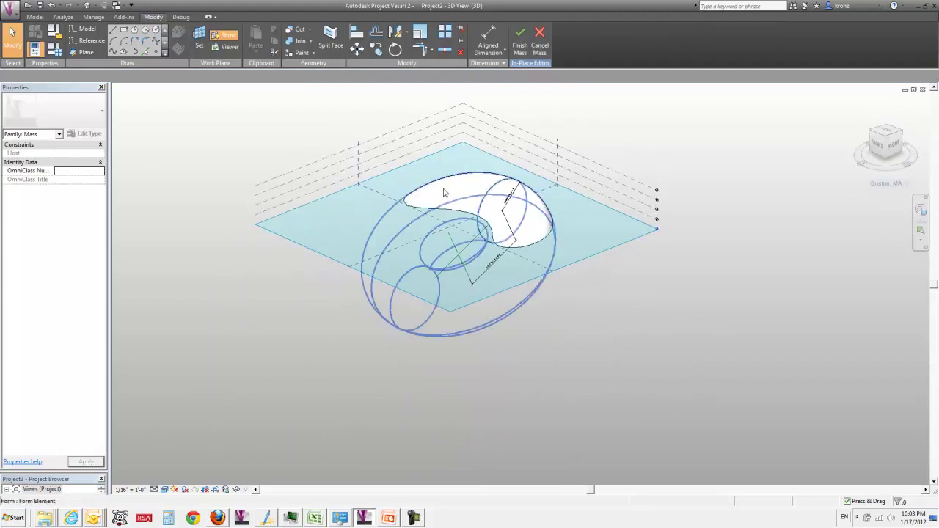
scroll(446, 172, "up", 4)
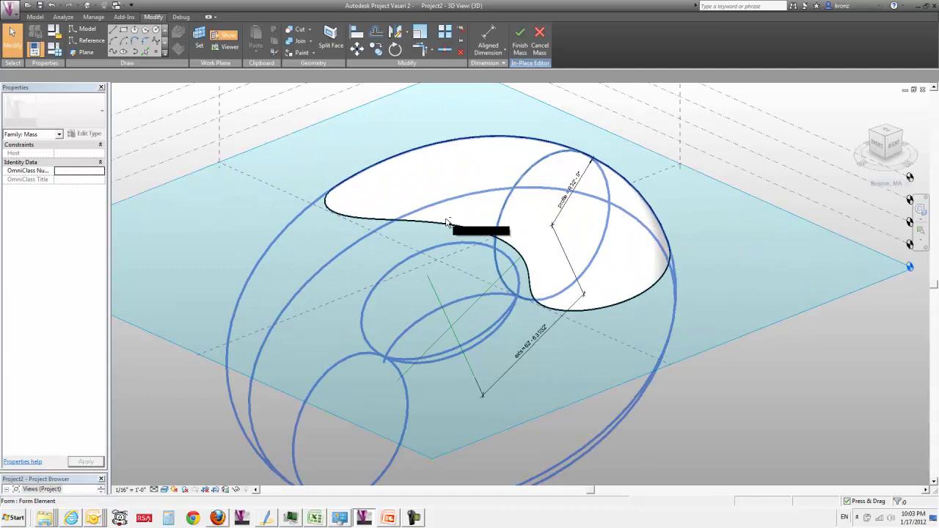
middle_click_drag(300, 213, 355, 295, "shift")
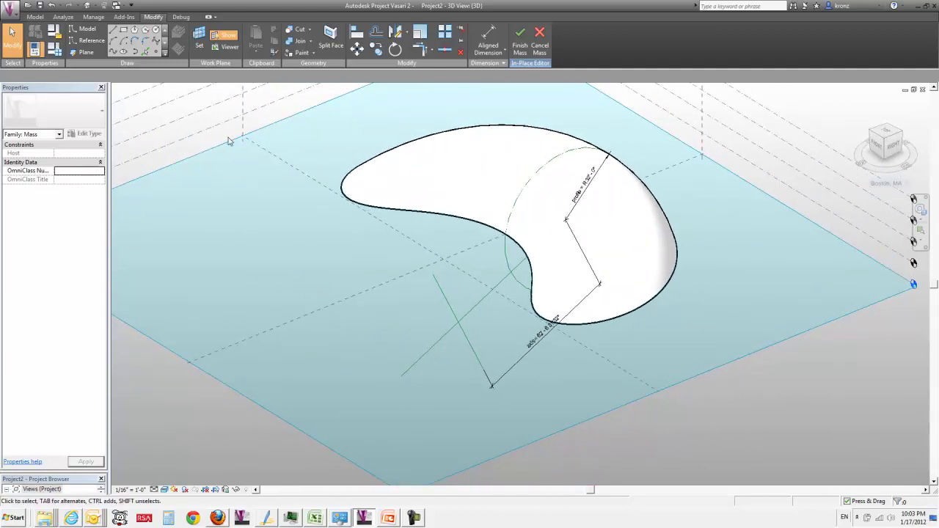
middle_click_drag(264, 184, 317, 191, "shift")
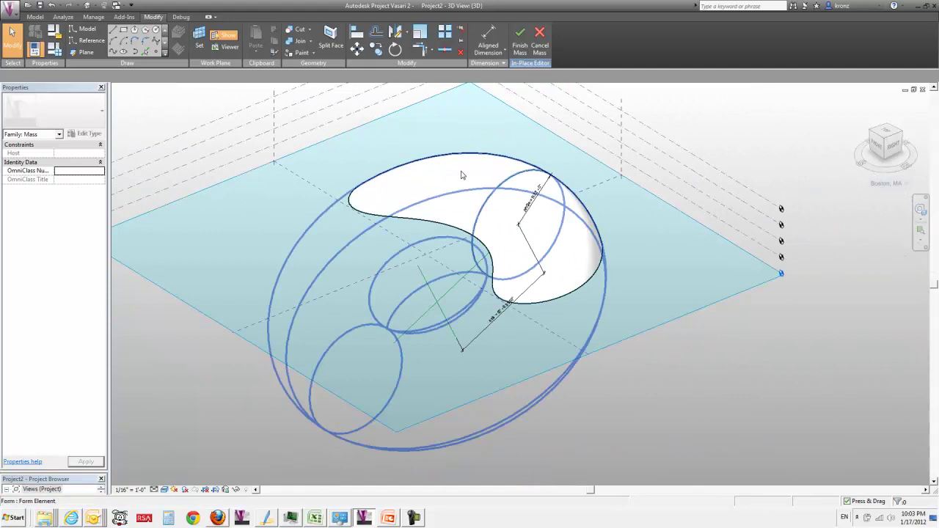
In Family Types, set profile to 20' 0" and axis to 50' 0", applying each change
left_click(54, 49)
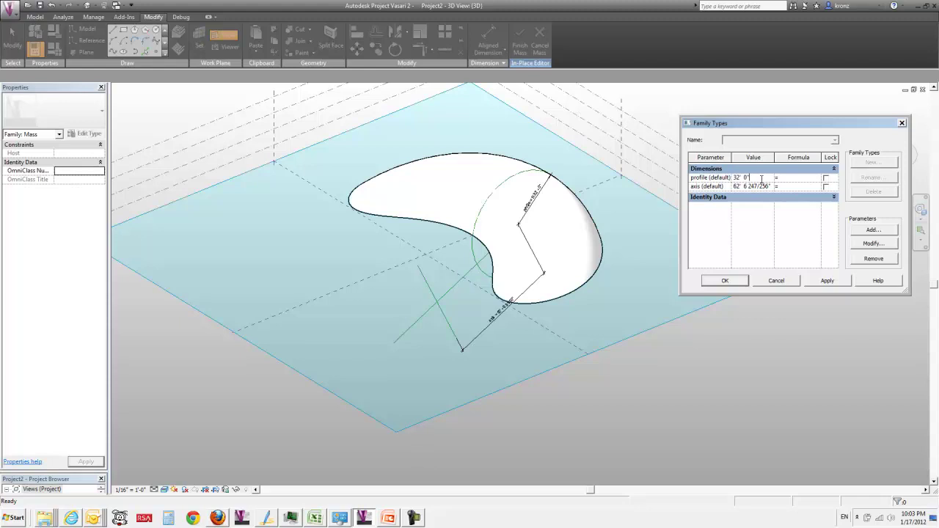
left_click(828, 281)
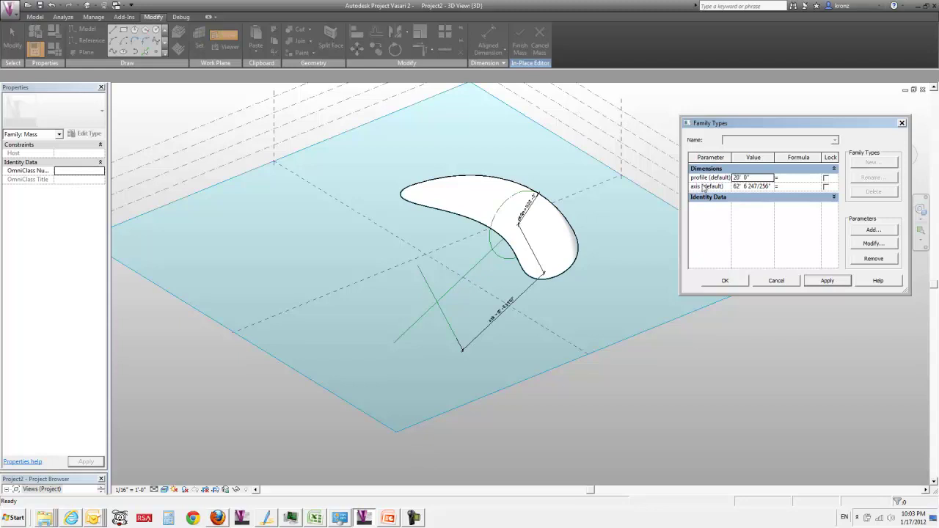
left_click(770, 187)
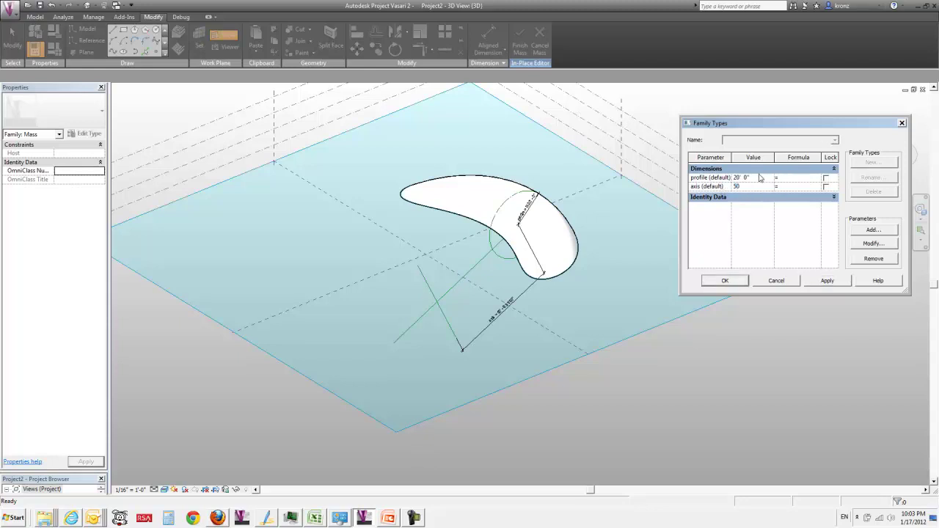
left_click(827, 281)
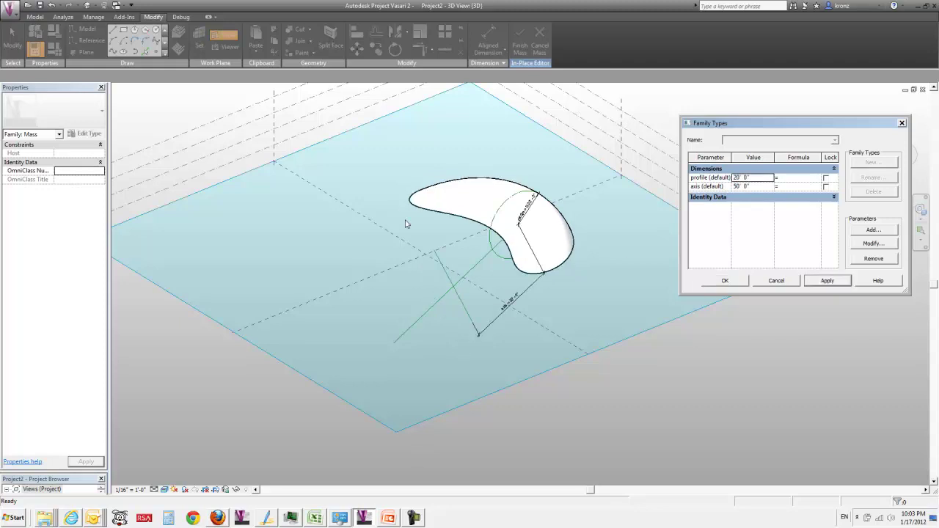
left_click(725, 281)
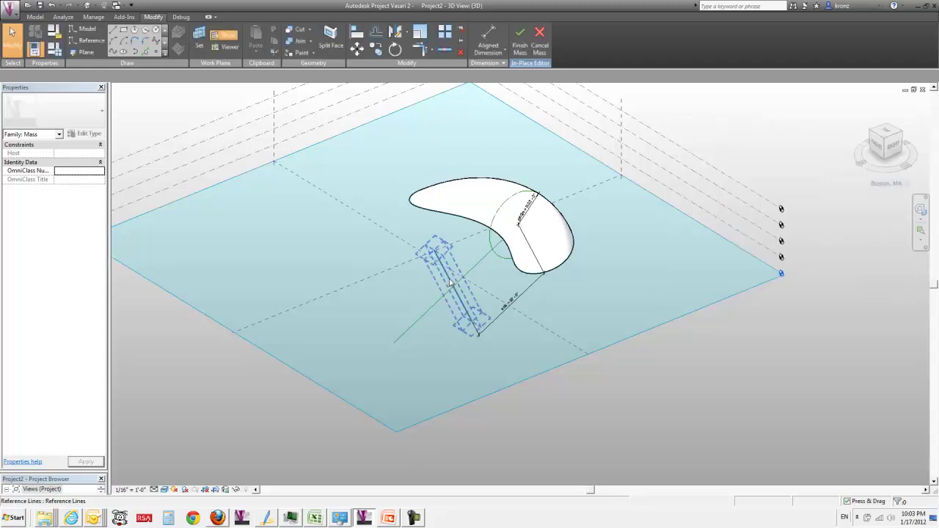
left_click(538, 196)
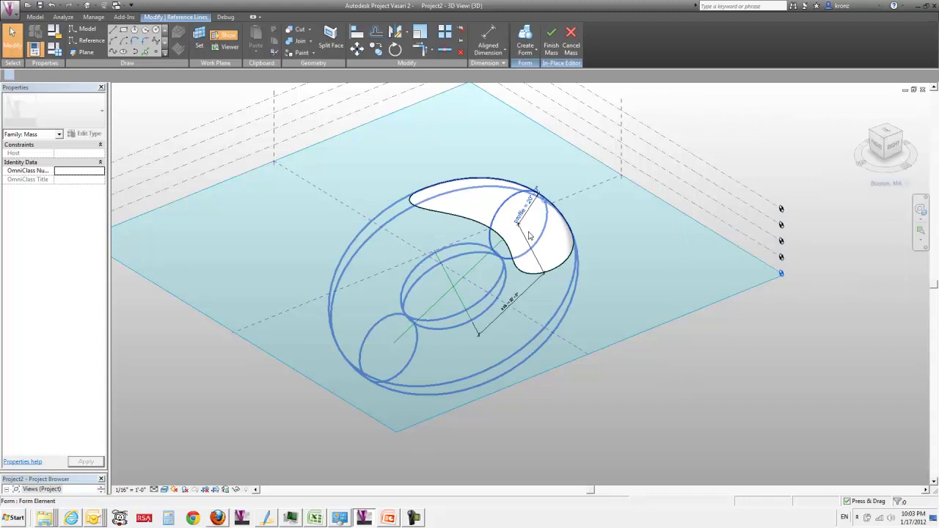
scroll(541, 200, "up", 4)
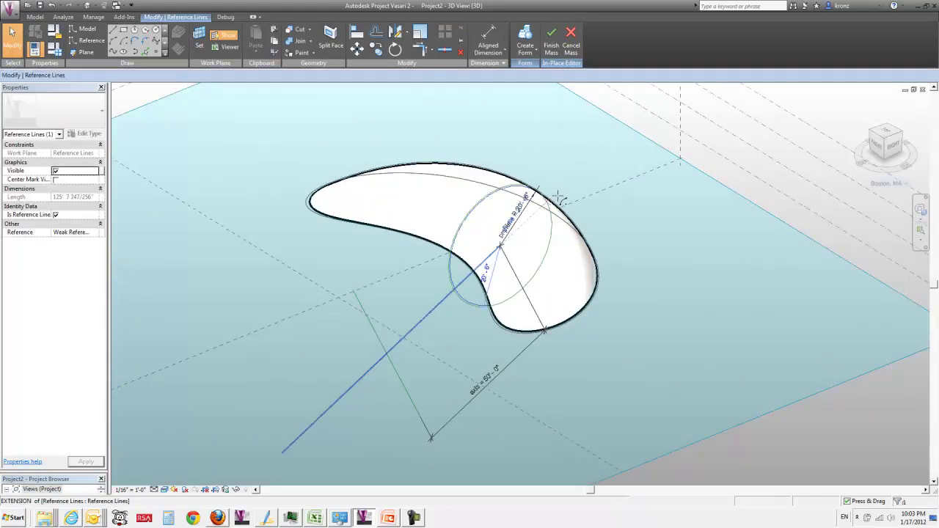
left_click_drag(555, 196, 561, 198)
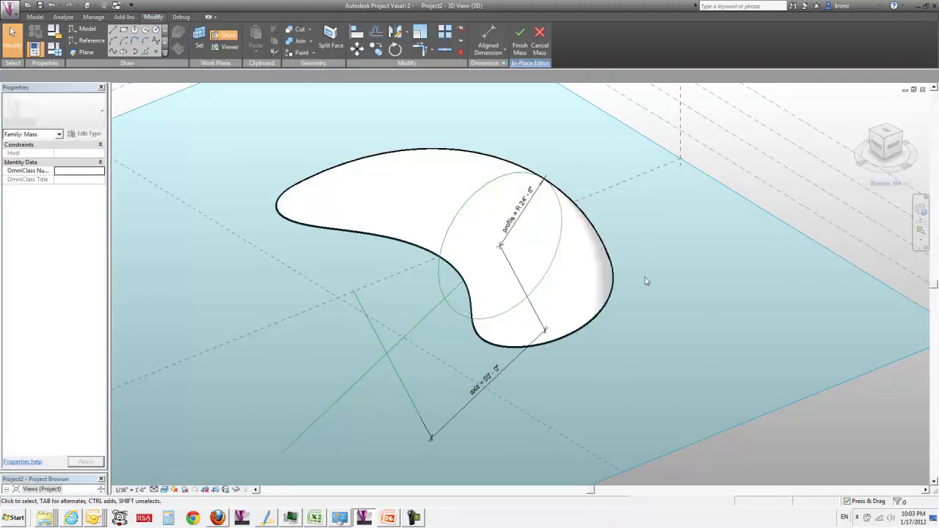
middle_click_drag(645, 281, 703, 300, "shift")
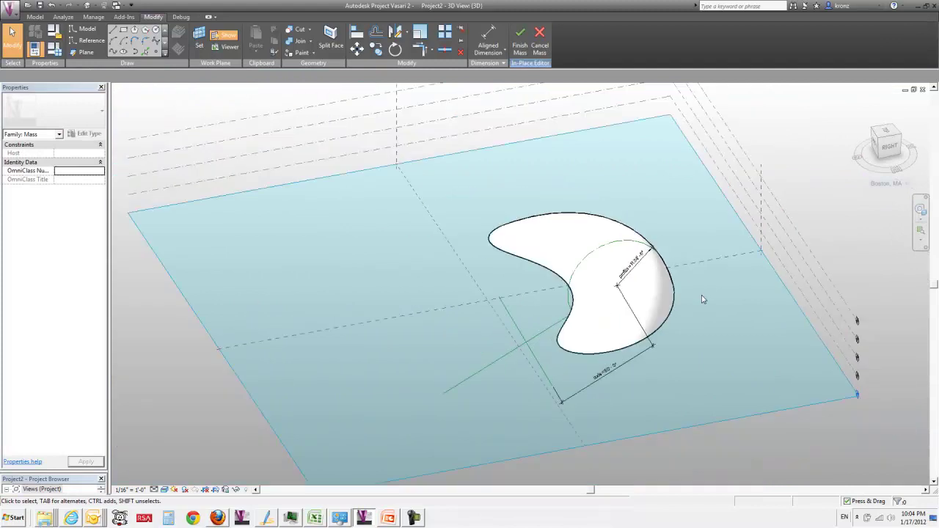
left_click(415, 517)
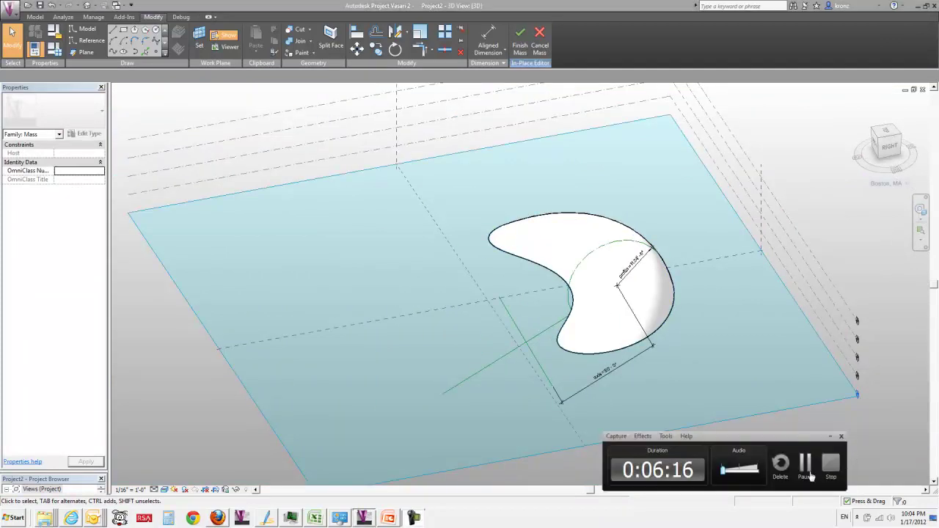
left_click(807, 473)
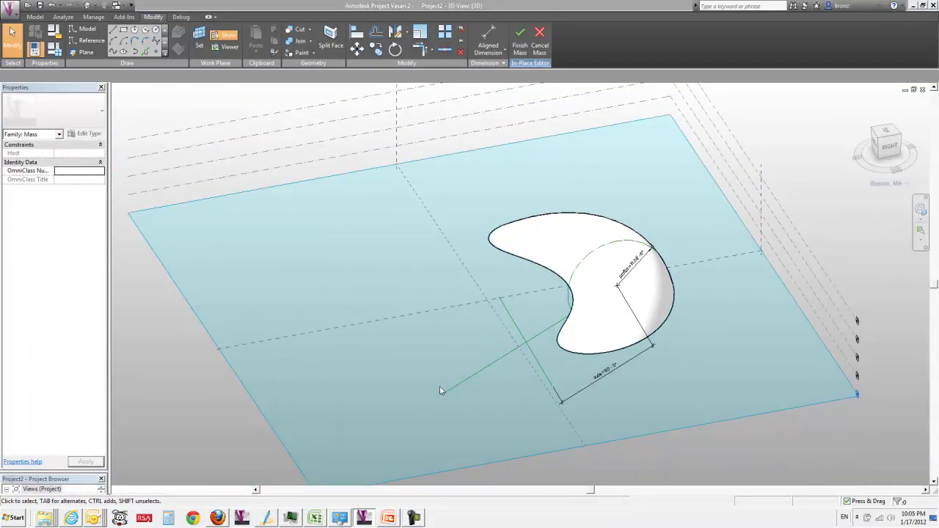
middle_click_drag(441, 390, 506, 378, "shift")
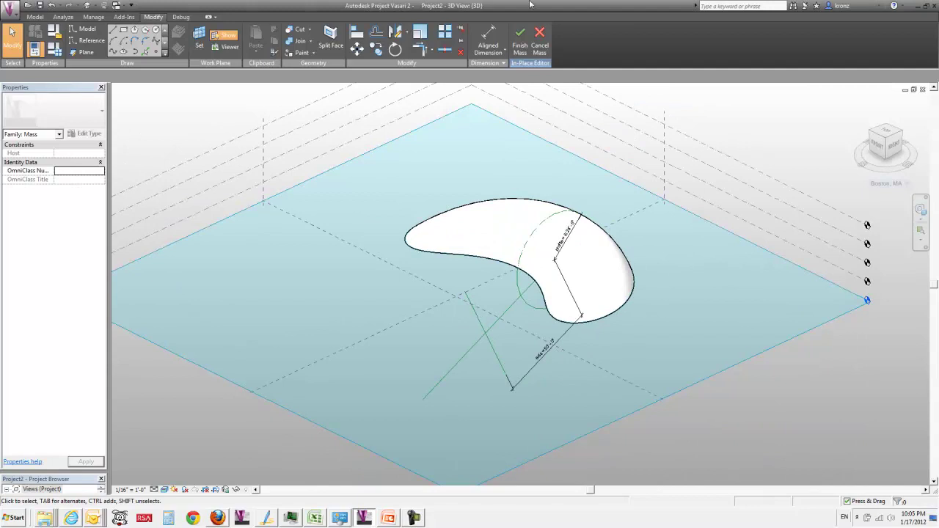
Finish the mass, then set its axis to 70' 0" and profile to 40' 0" in Properties
left_click(519, 38)
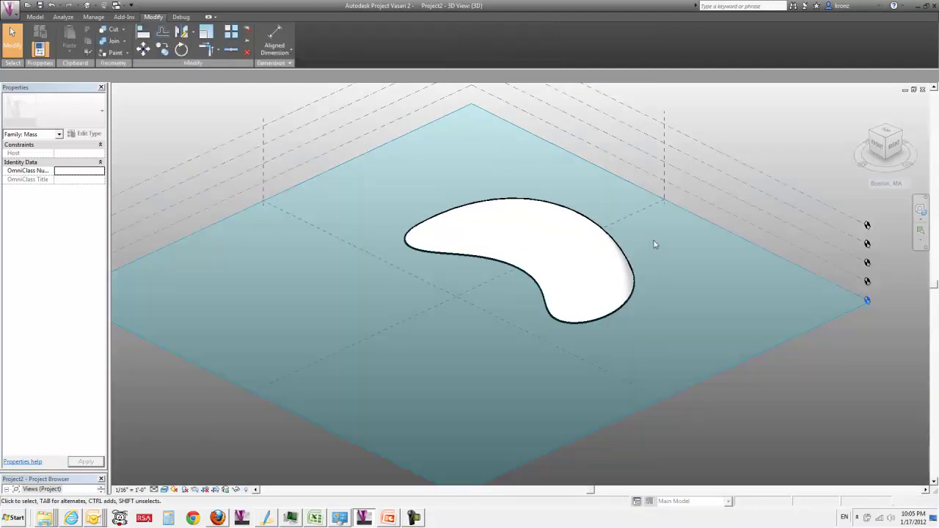
middle_click_drag(676, 261, 591, 266, "shift")
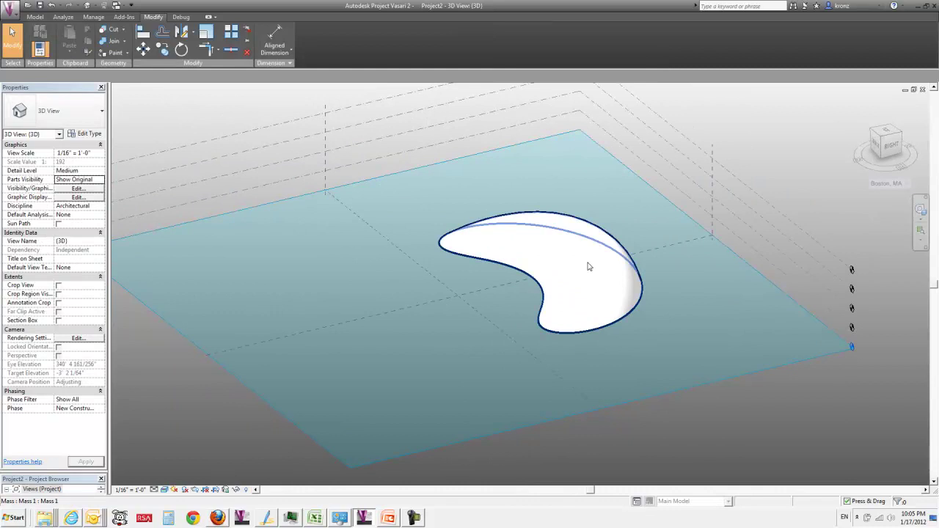
left_click(644, 308)
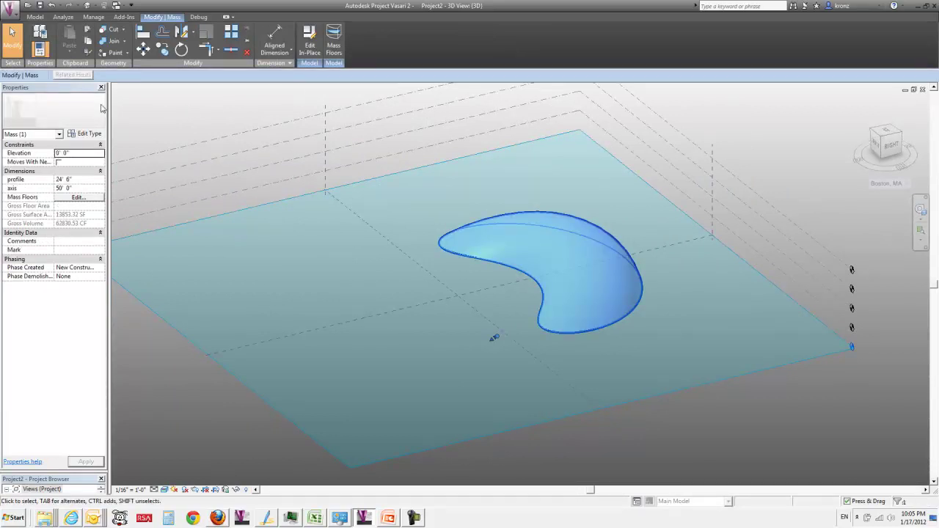
left_click(79, 180)
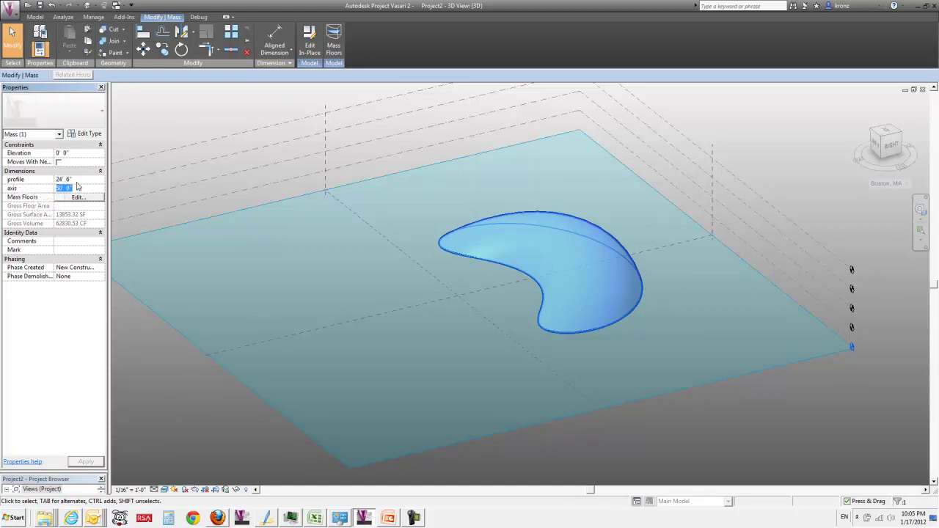
left_click(71, 189)
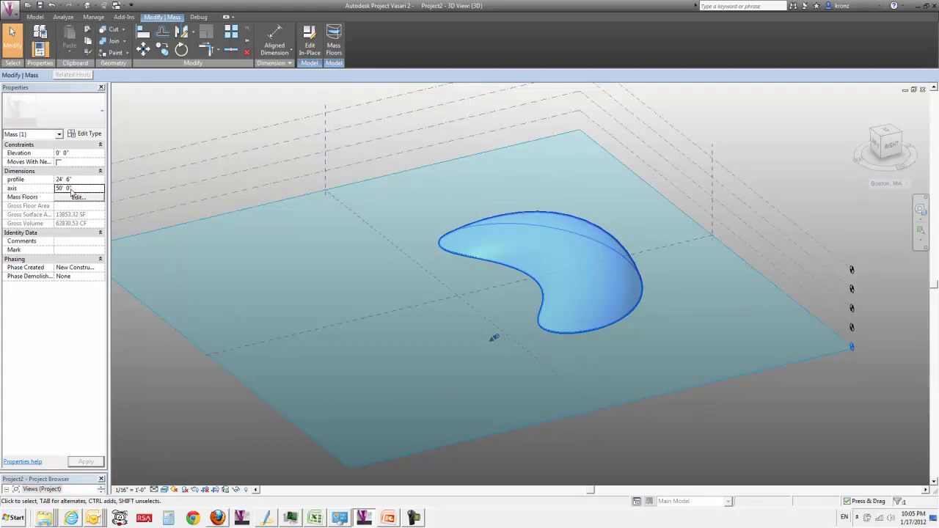
double_click(79, 188)
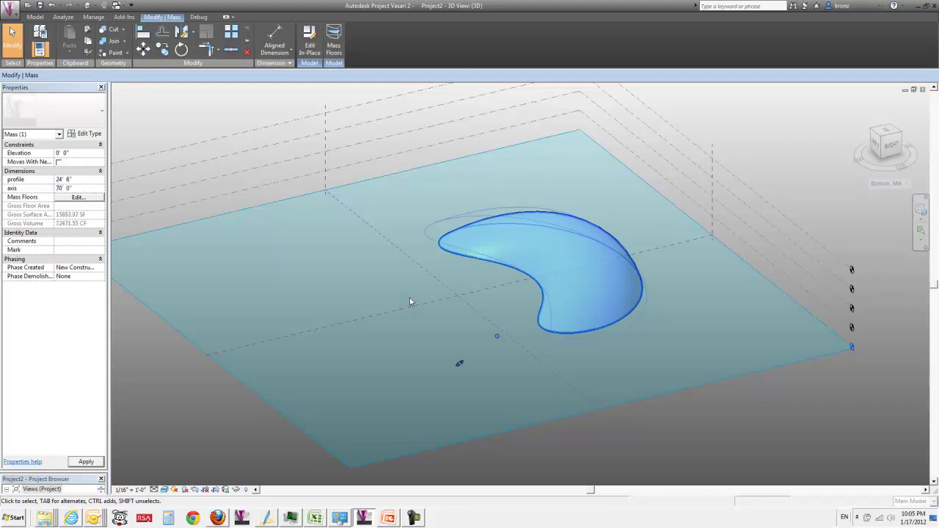
left_click(87, 180)
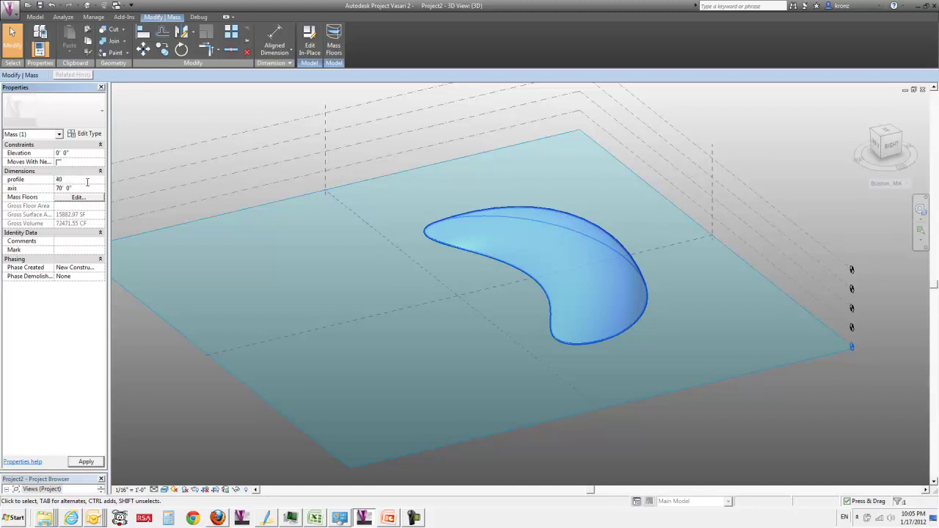
left_click(249, 260)
middle_click_drag(254, 258, 521, 235, "shift")
Add mass floors at Levels 1, 2 and 3 to the enlarged torus-section mass
left_click(520, 234)
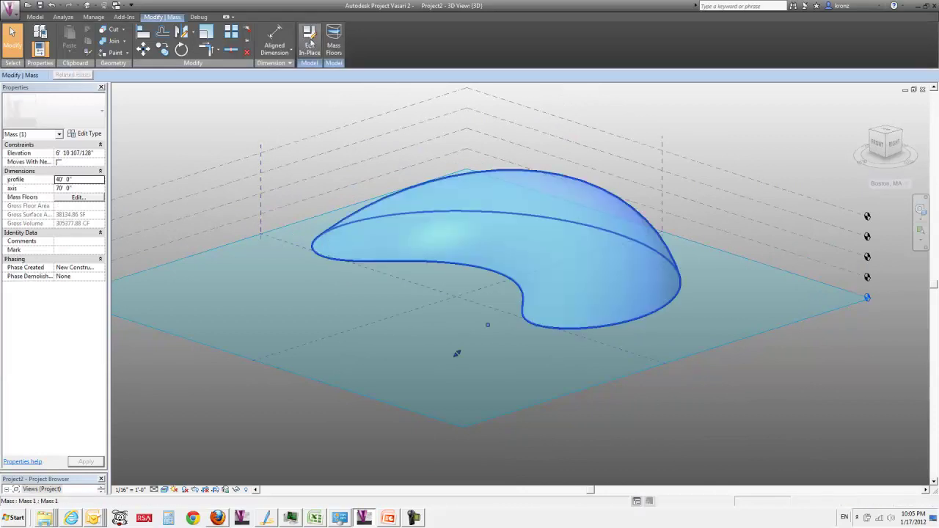
left_click(331, 37)
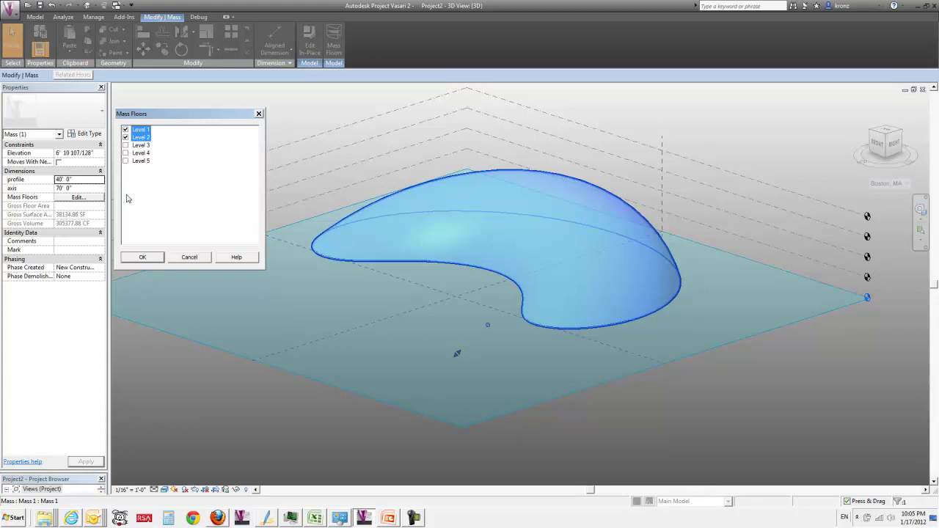
left_click(125, 145)
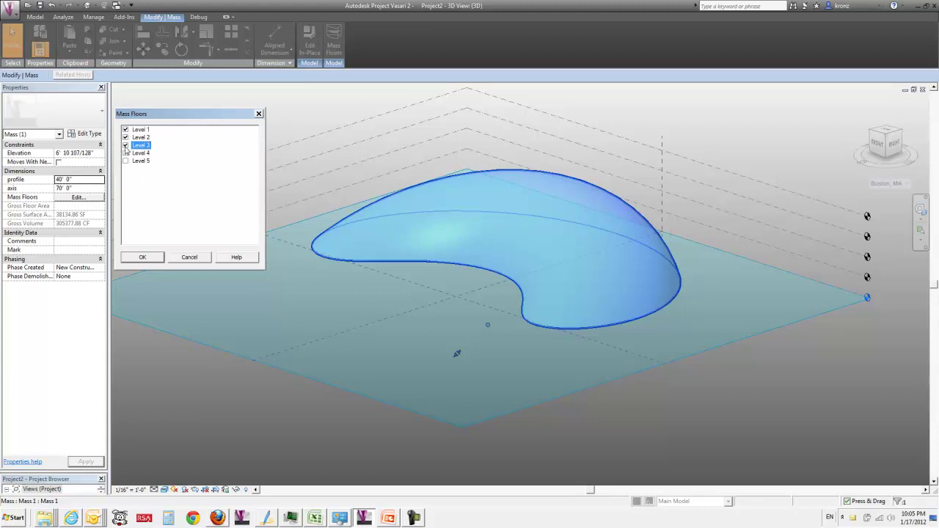
left_click(142, 258)
middle_click_drag(331, 294, 264, 289, "shift")
key("Escape")
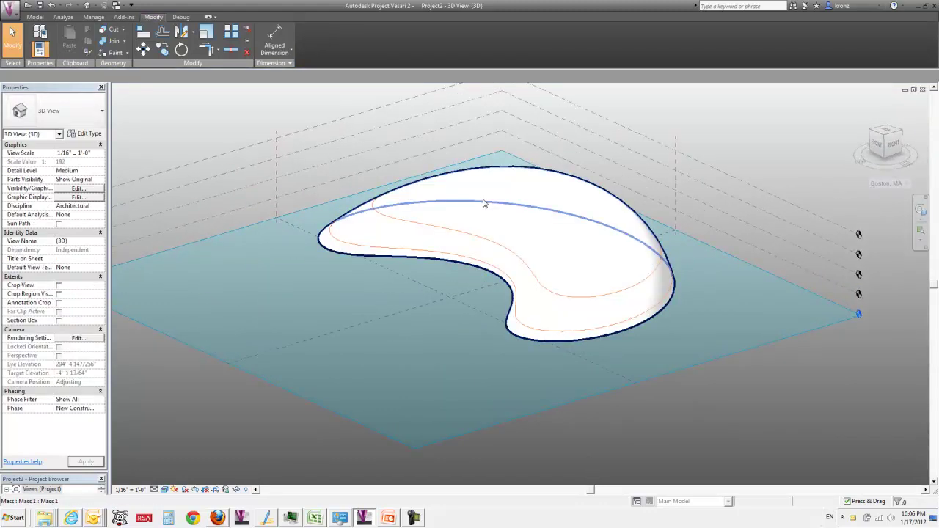
Recheck the mass floor levels, leaving Levels 1–3 unchanged, then open and finish the in-place mass
left_click(483, 204)
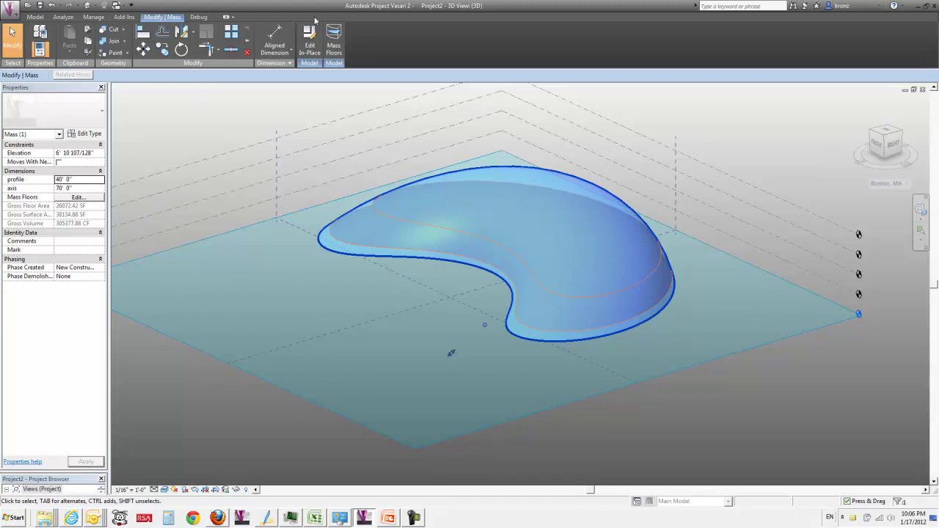
left_click(334, 40)
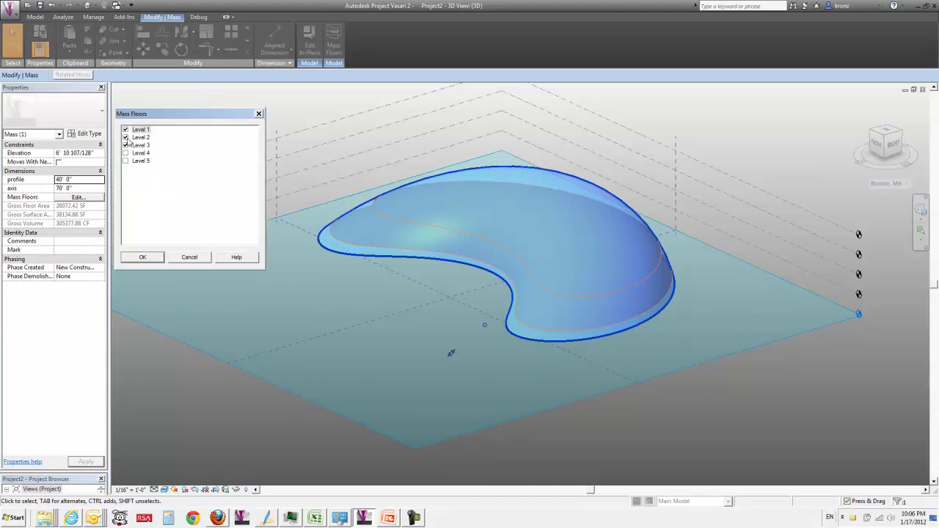
left_click(141, 256)
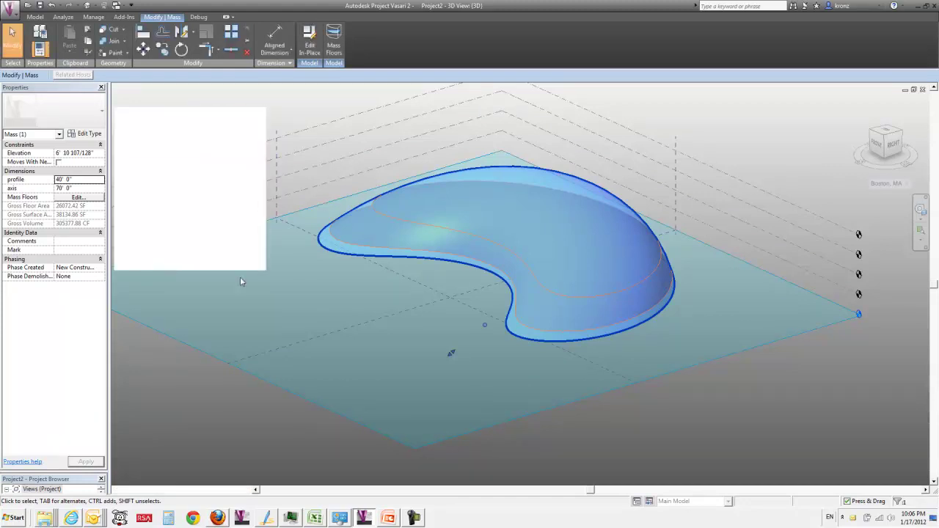
left_click(249, 274)
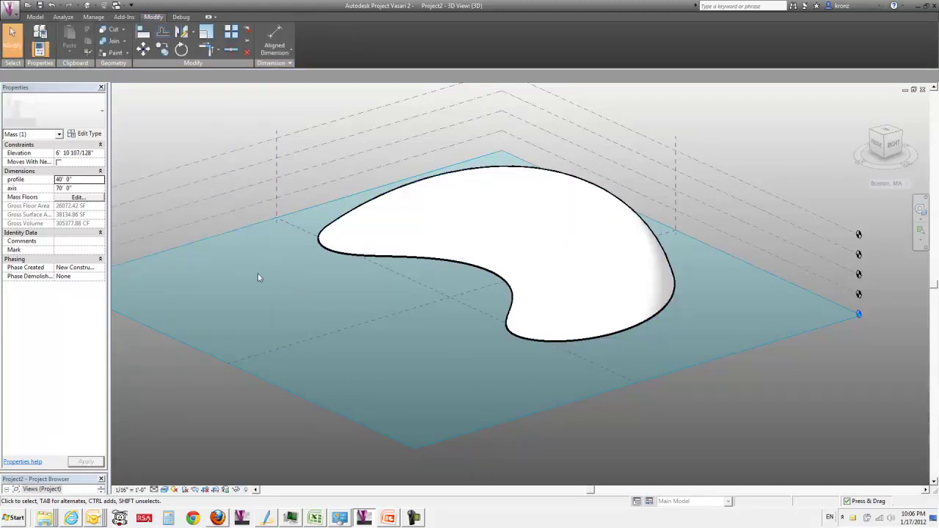
double_click(489, 212)
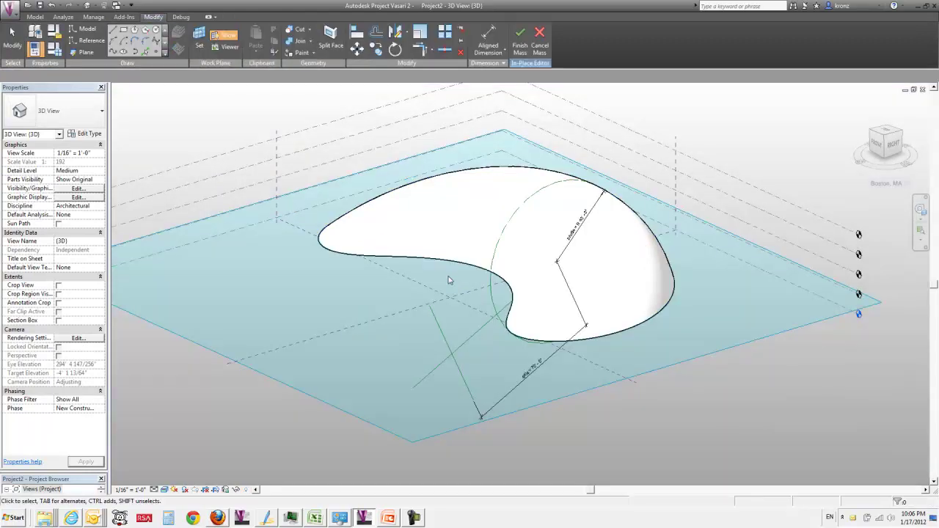
left_click(539, 40)
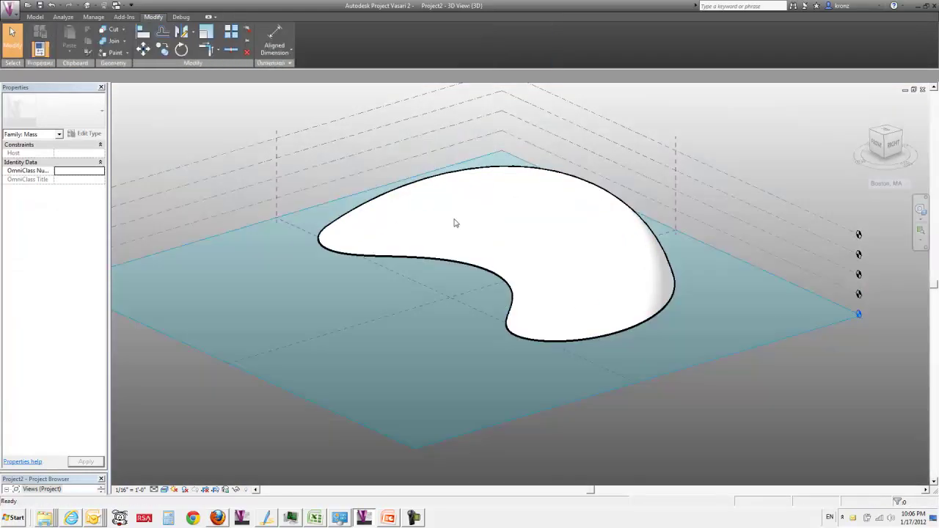
Select the torus-section mass from a raised viewpoint
key("Escape")
scroll(430, 264, "down", 2)
middle_click_drag(440, 245, 495, 262, "shift")
left_click(495, 262)
left_click(584, 413)
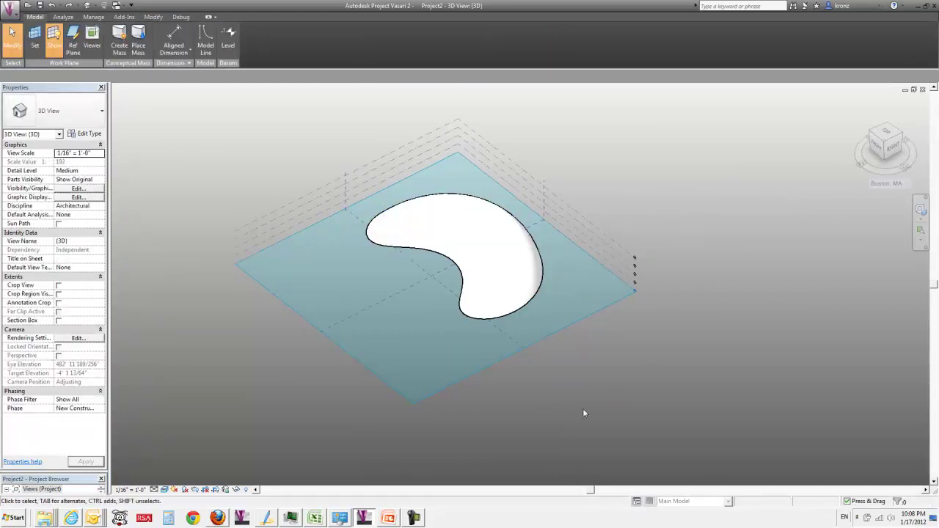
middle_click_drag(584, 413, 590, 367, "shift")
left_click(501, 285)
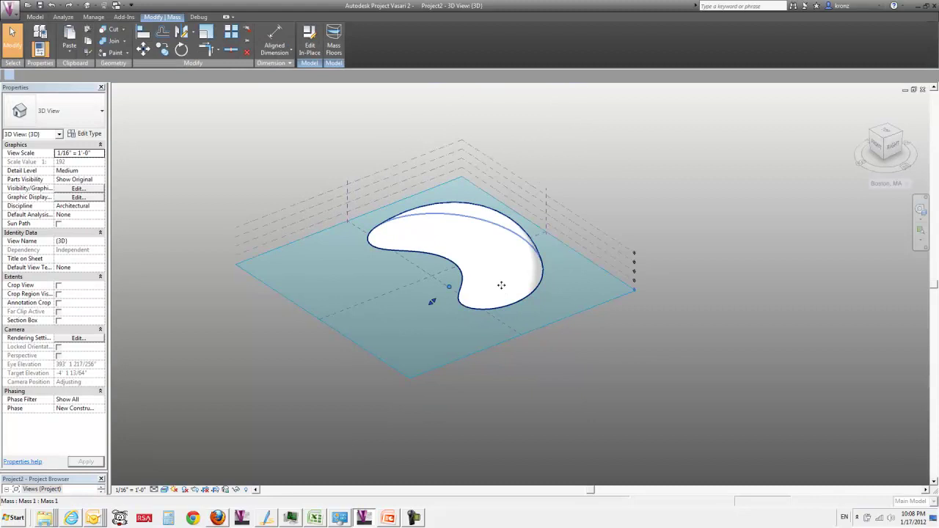
middle_click_drag(391, 115, 388, 145, "shift")
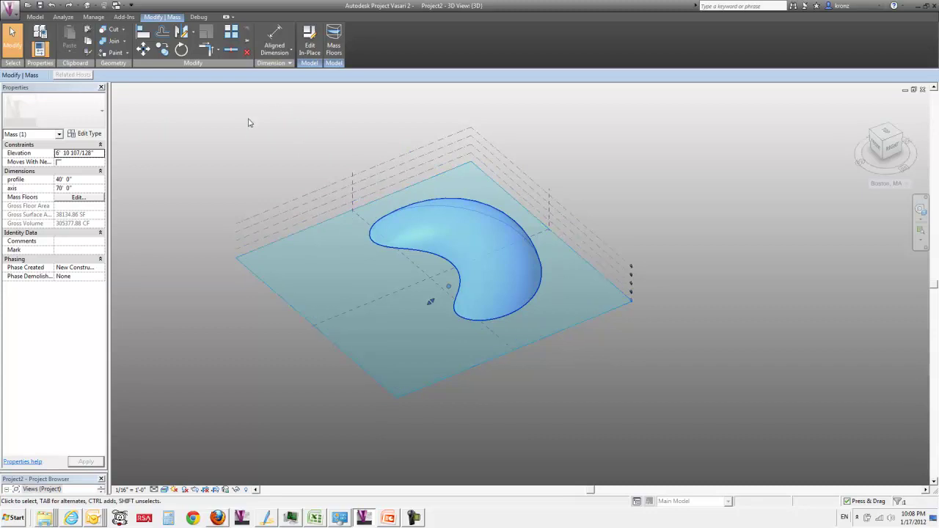
middle_click_drag(240, 142, 262, 143, "shift")
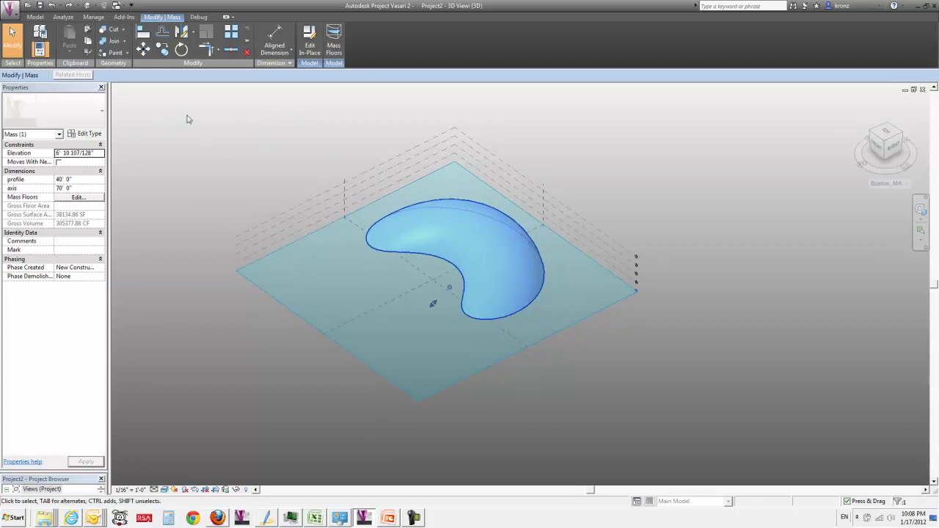
Mirror a copy of the mass across the Center (Front/Back) reference plane
left_click(184, 35)
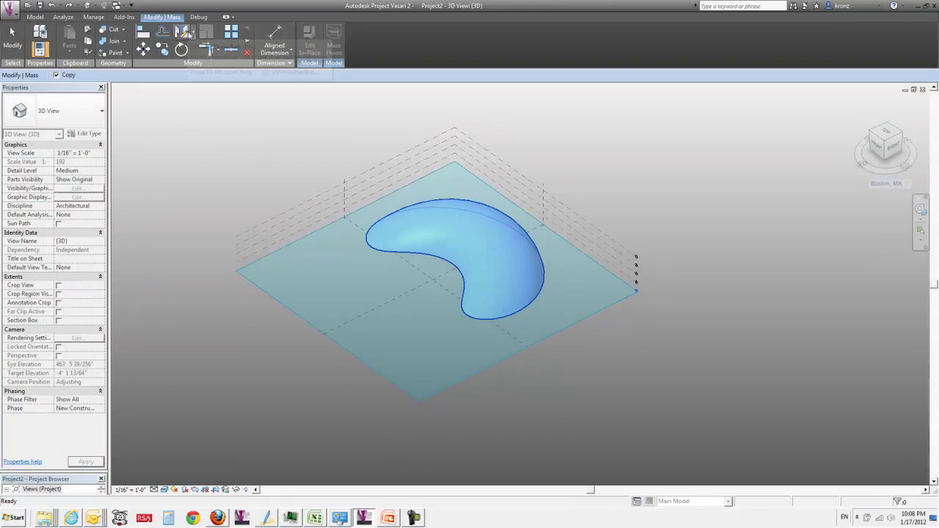
left_click(193, 35)
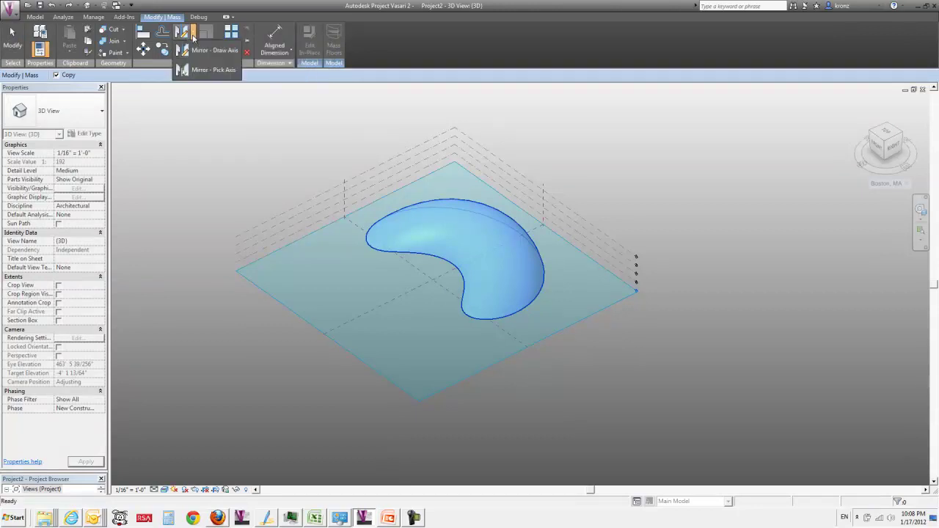
left_click(216, 74)
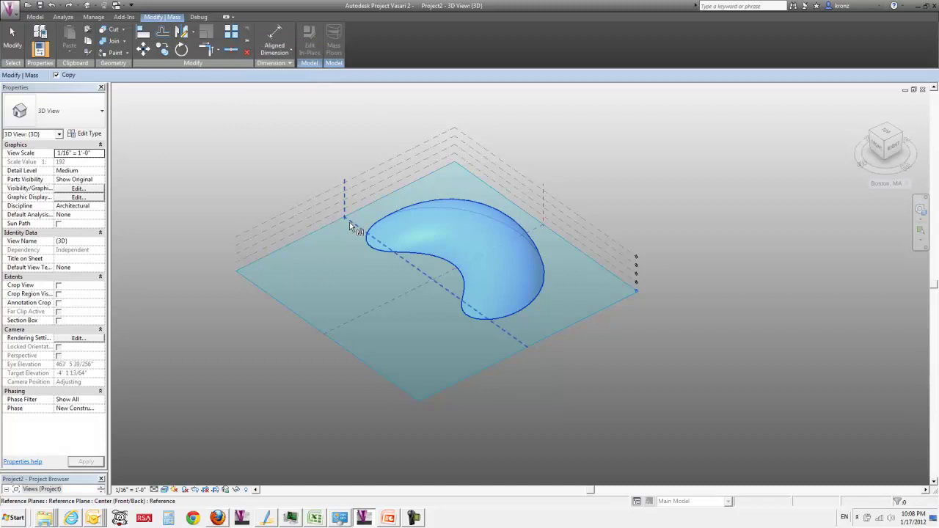
left_click(346, 279)
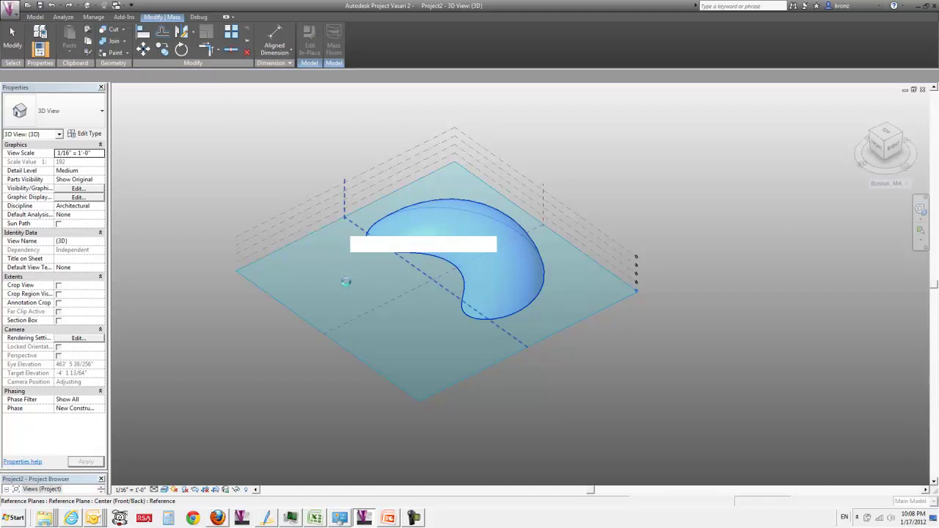
left_click(15, 41)
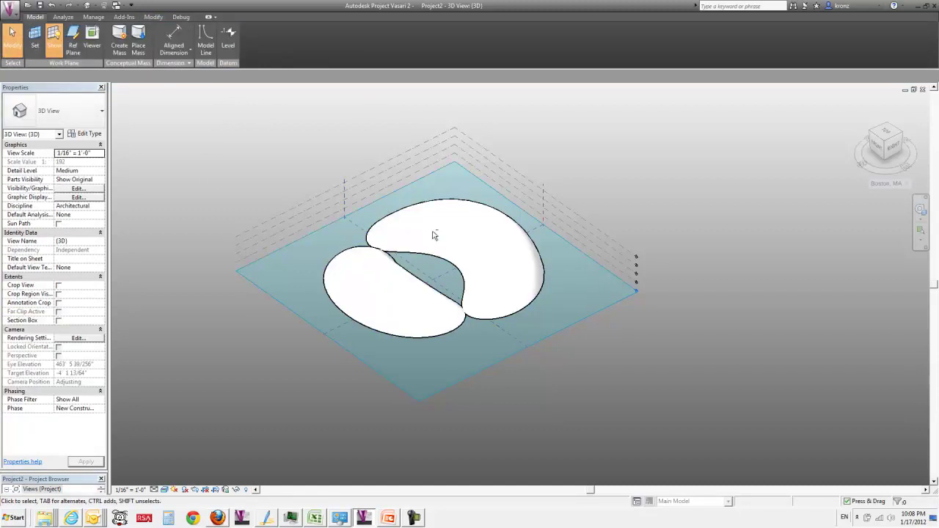
middle_click_drag(591, 369, 487, 230, "shift")
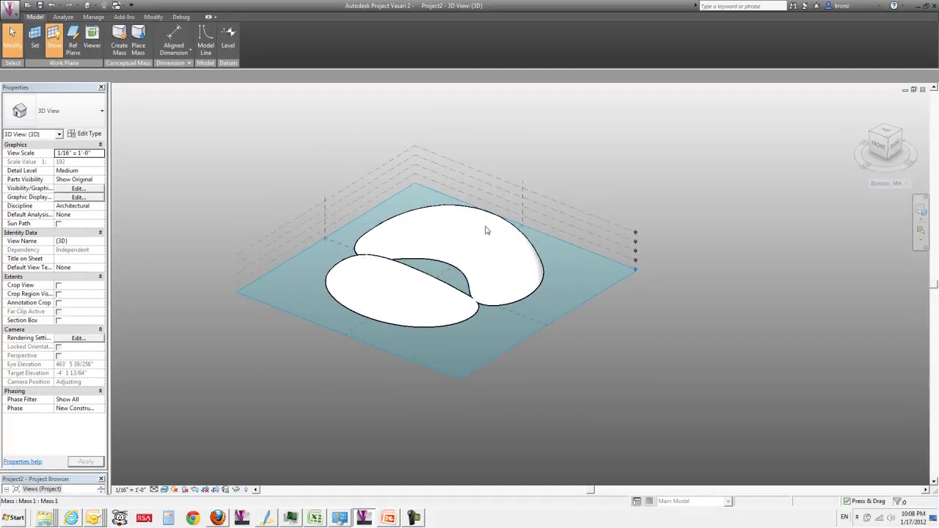
Change the lower-left torus mass's Profile to 20'
left_click(398, 300)
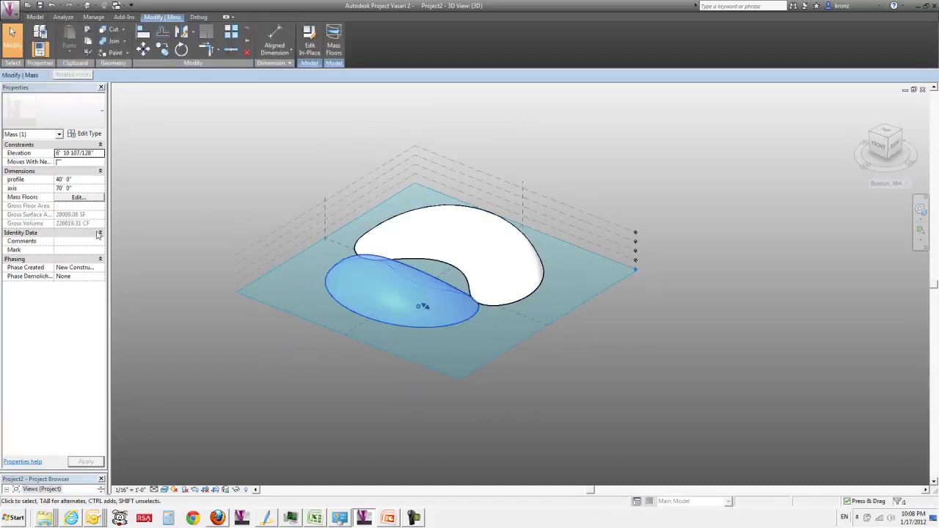
left_click(78, 179)
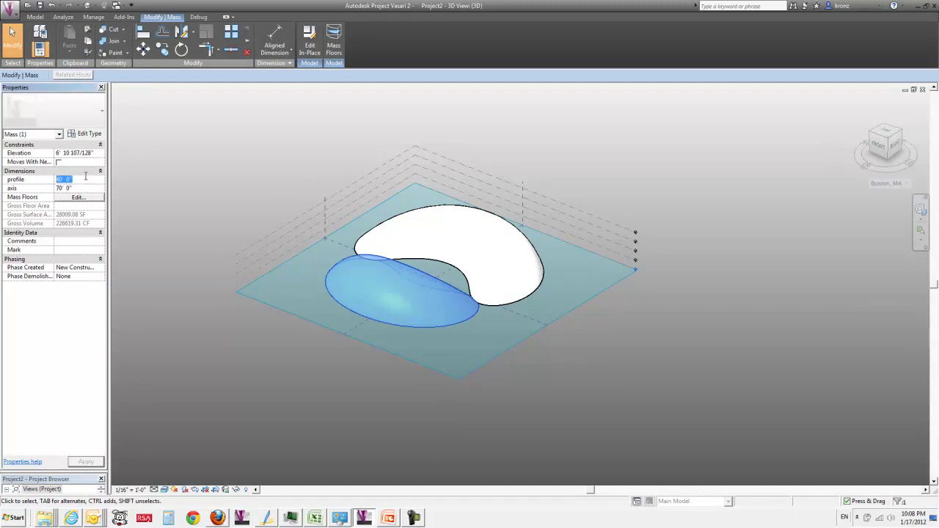
type("20")
key("Return")
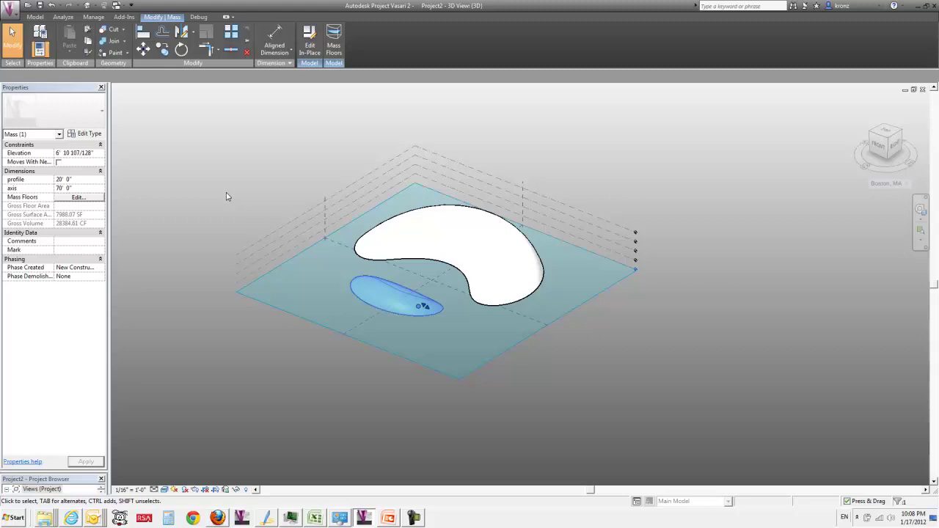
left_click(226, 194)
Set the same mass's Profile to 30' instead
left_click(384, 299)
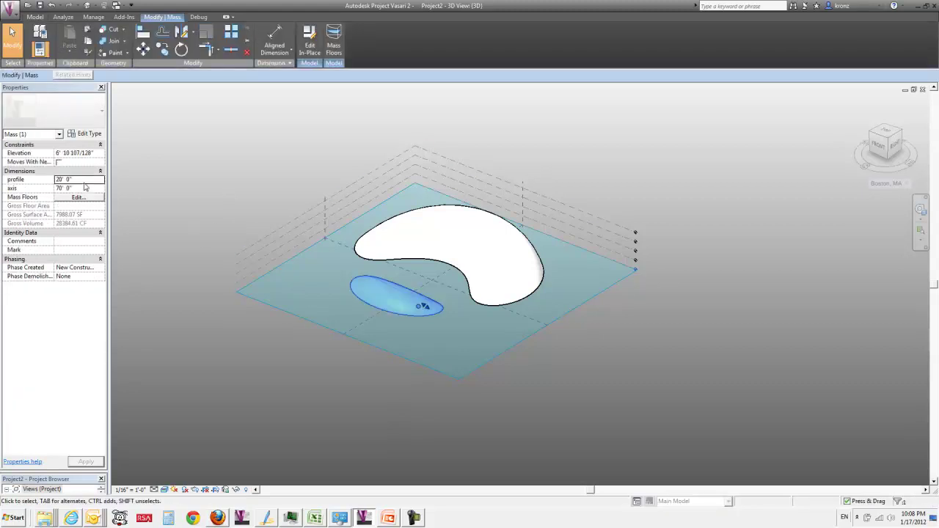
left_click(88, 188)
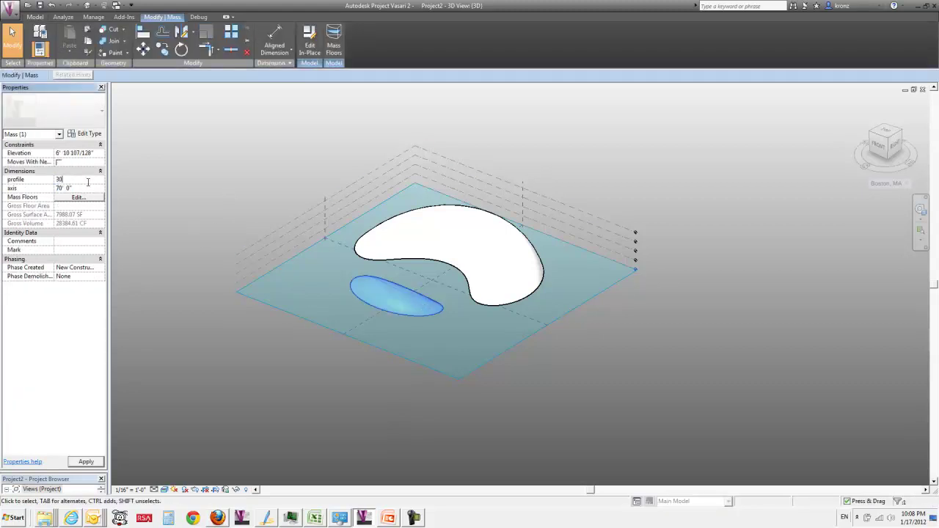
type("30")
key("Return")
left_click(203, 209)
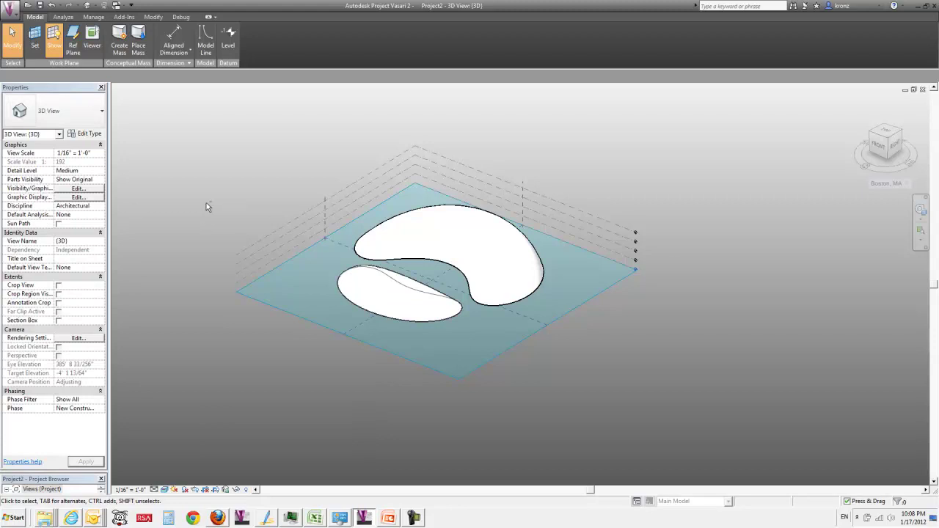
middle_click_drag(455, 316, 425, 300, "shift")
left_click(426, 300)
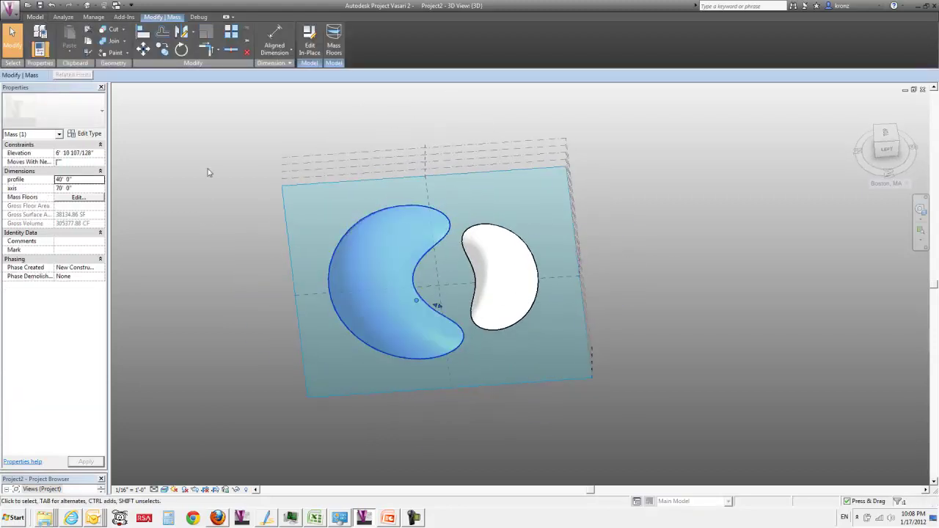
left_click(92, 188)
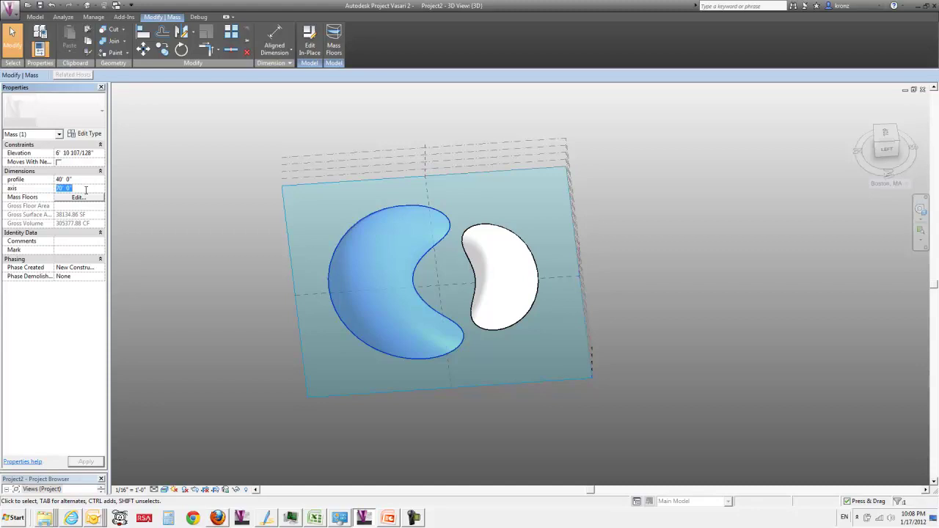
key("Return")
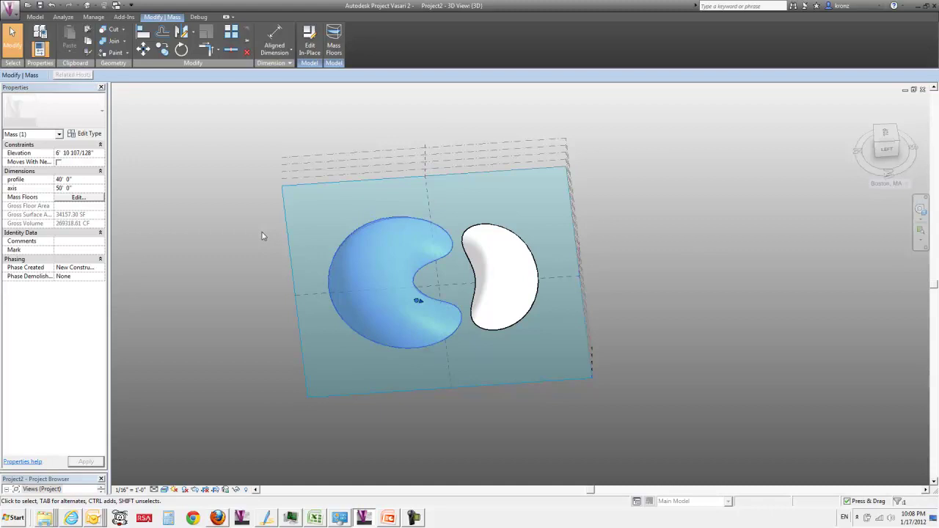
key("ctrl+z")
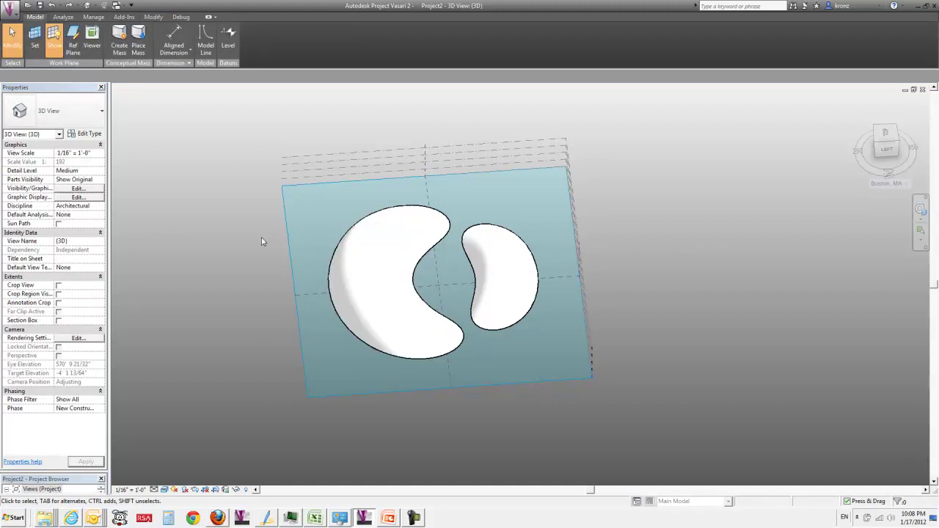
left_click(380, 292)
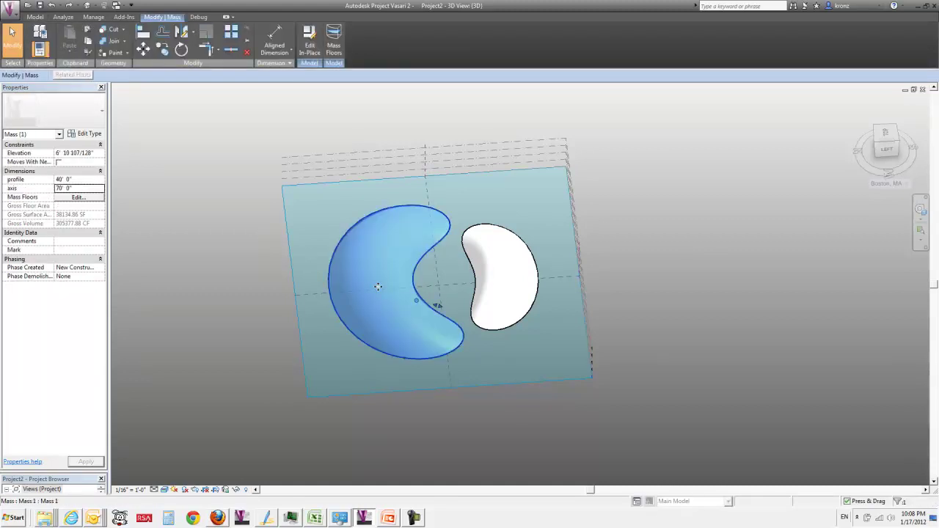
Drag the first mass's axis reference line to a new position and finish the mass
double_click(378, 287)
middle_click_drag(279, 336, 272, 201, "shift")
left_click(424, 286)
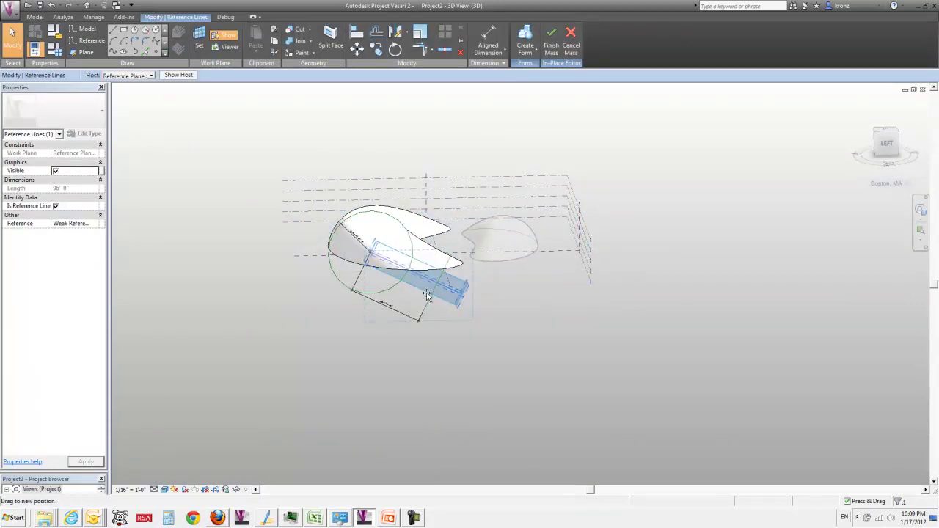
left_click_drag(426, 295, 427, 314)
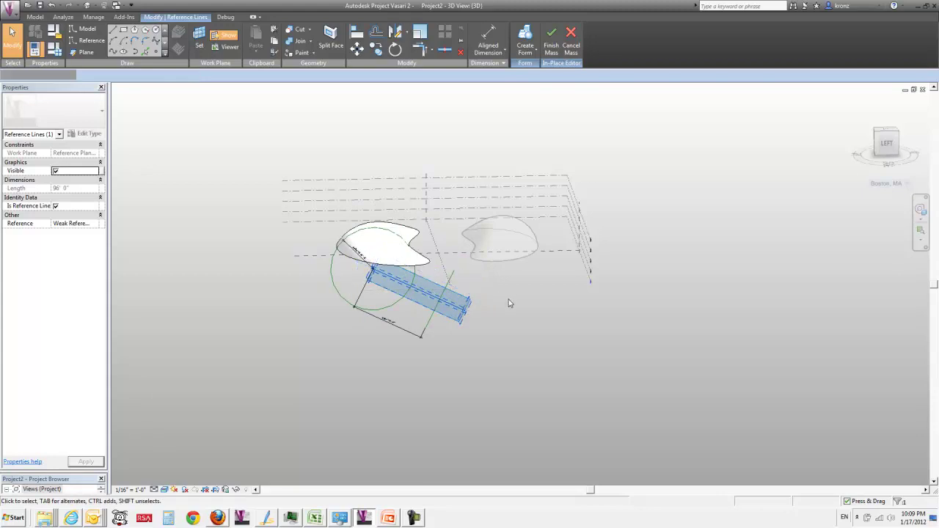
left_click(551, 36)
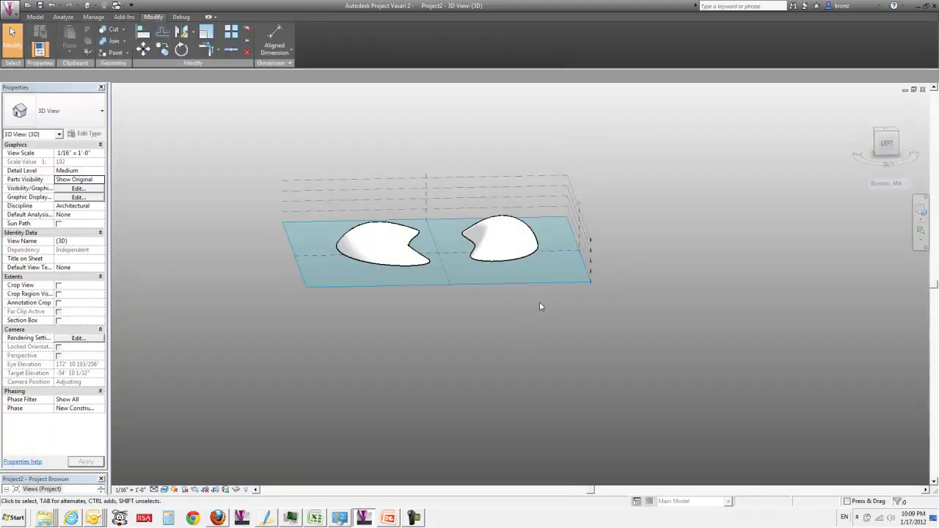
In the right-hand mass, drag its axis reference line to a new position
left_click(507, 248)
key("Return")
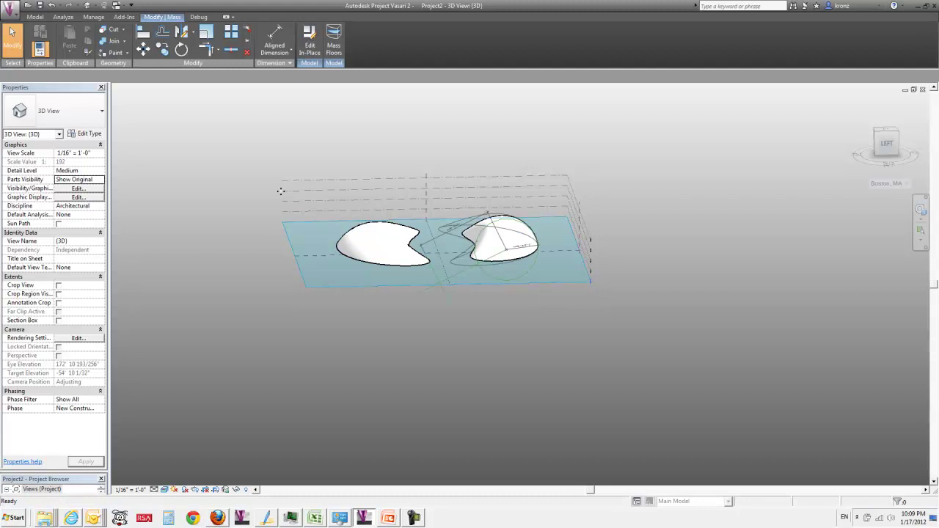
left_click(459, 277)
left_click_drag(458, 278, 450, 282)
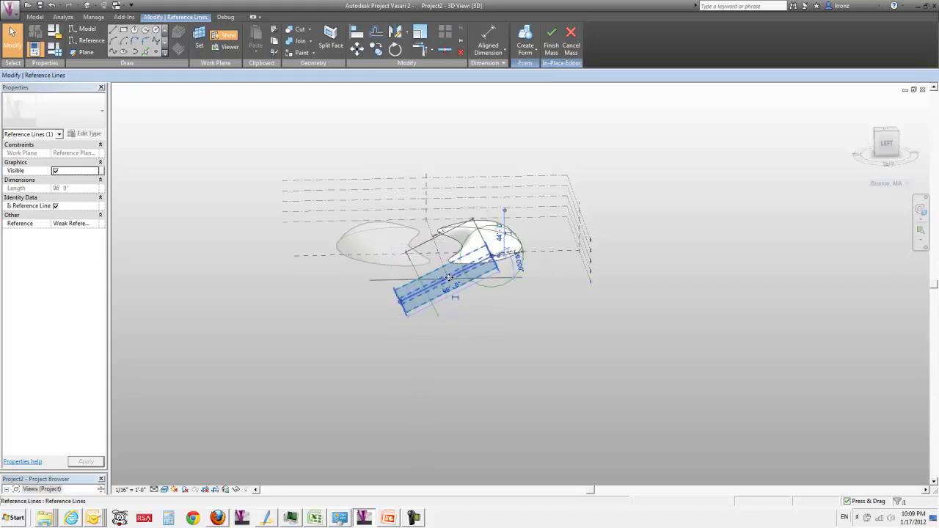
left_click(556, 306)
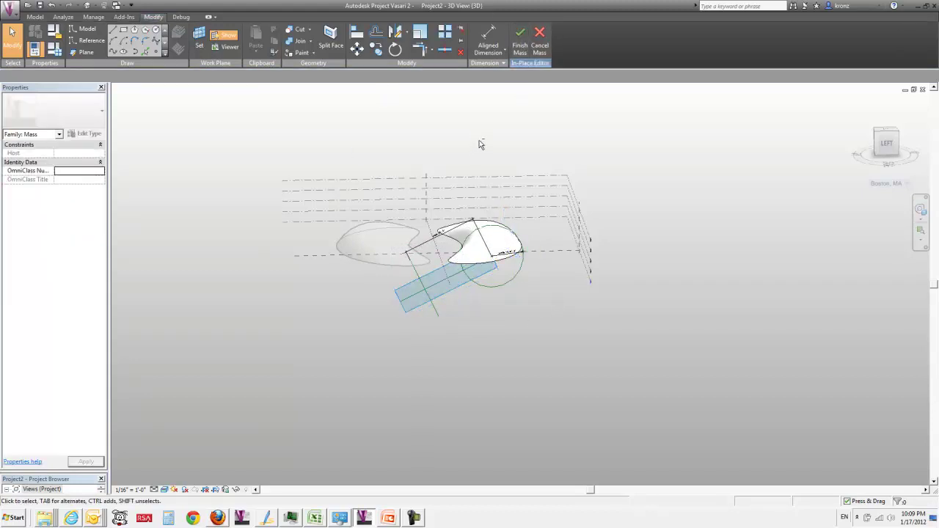
Delete the full torus form, keeping only the crescent
middle_click_drag(480, 144, 495, 273, "shift")
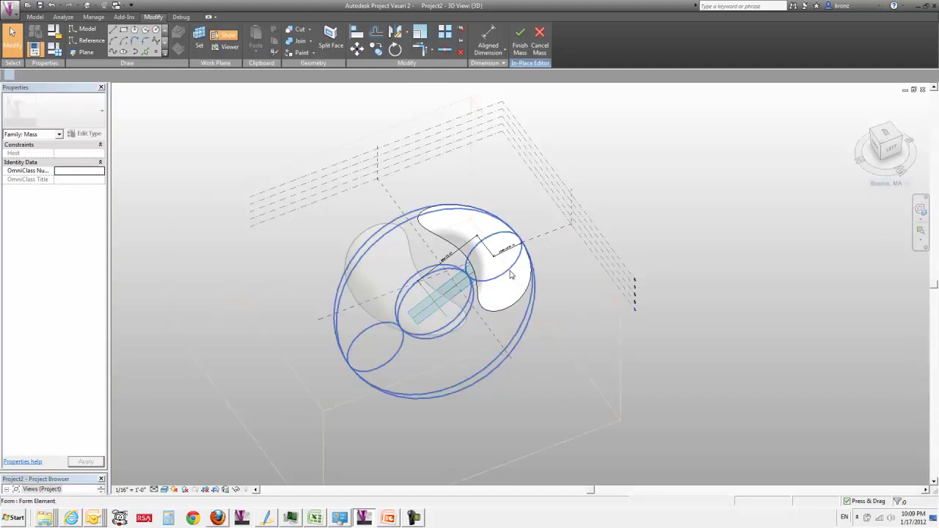
left_click(512, 273)
key("Delete")
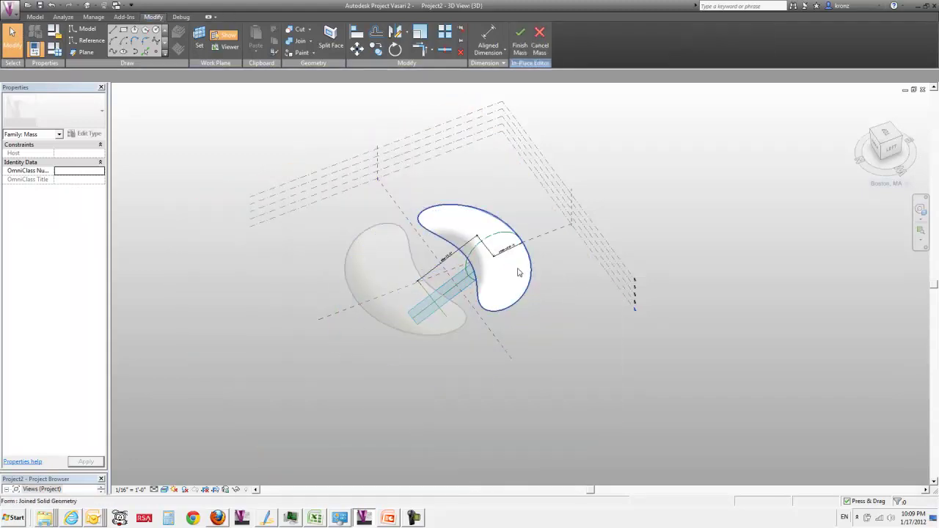
Divide the crescent face with U Grid Number 6 and V Grid Number 8
left_click(605, 298)
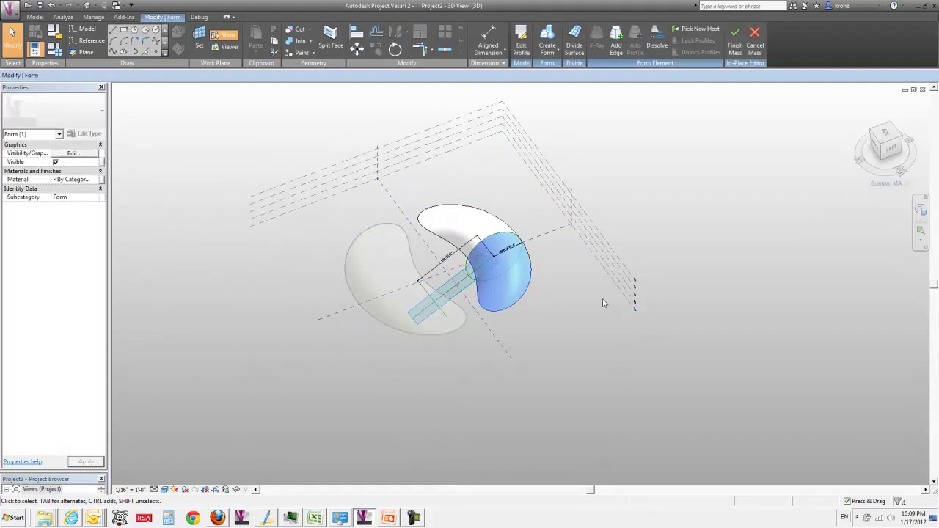
left_click(575, 40)
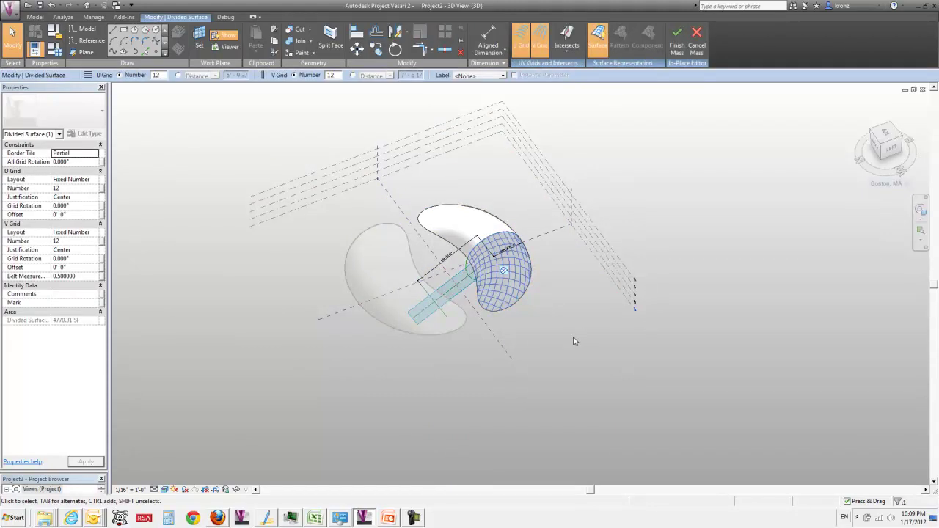
middle_click_drag(572, 339, 643, 318, "shift")
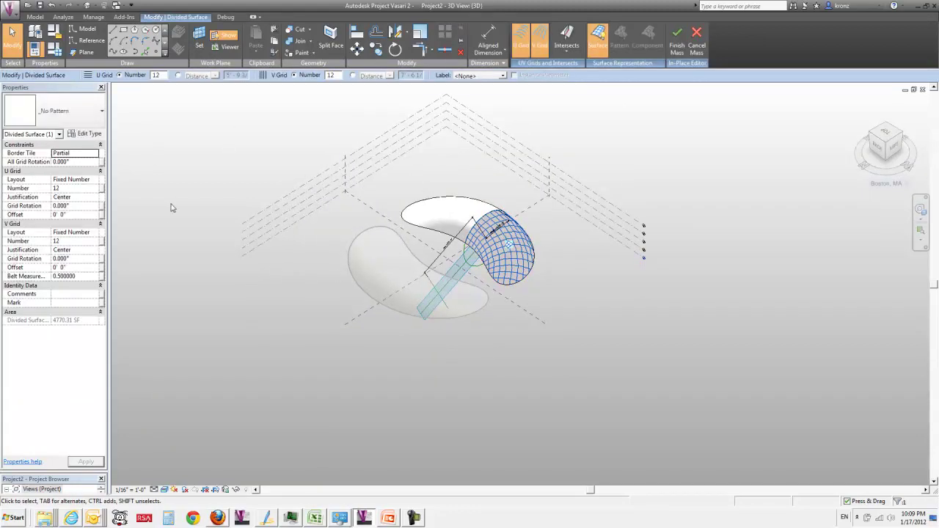
left_click(74, 190)
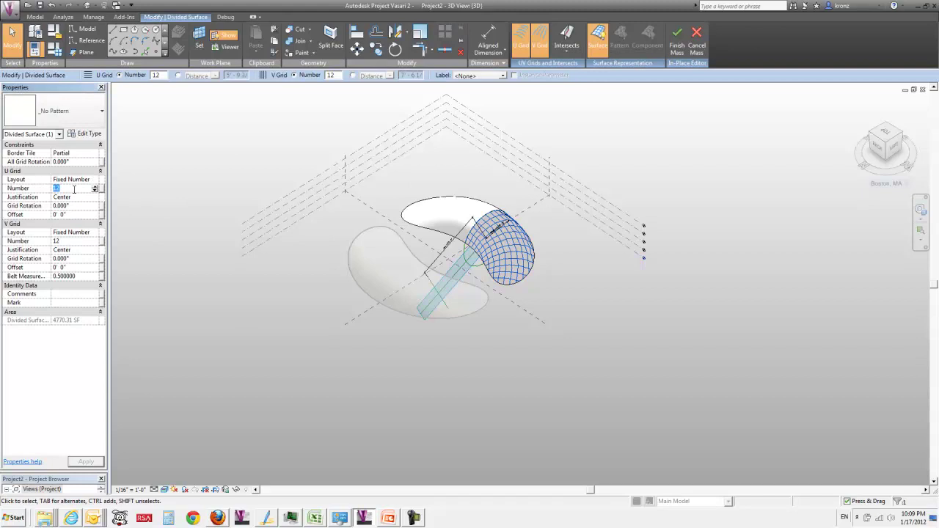
left_click(68, 241)
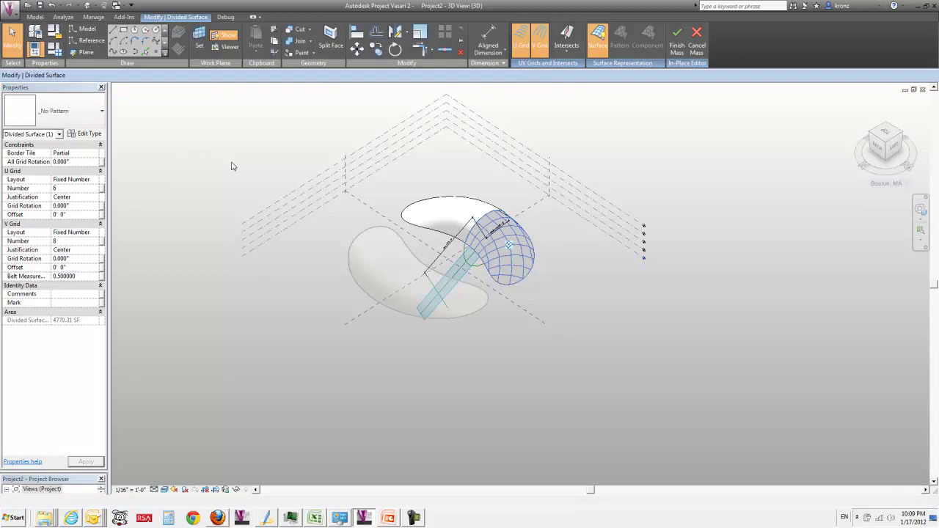
left_click(260, 187)
middle_click_drag(259, 188, 203, 153, "shift")
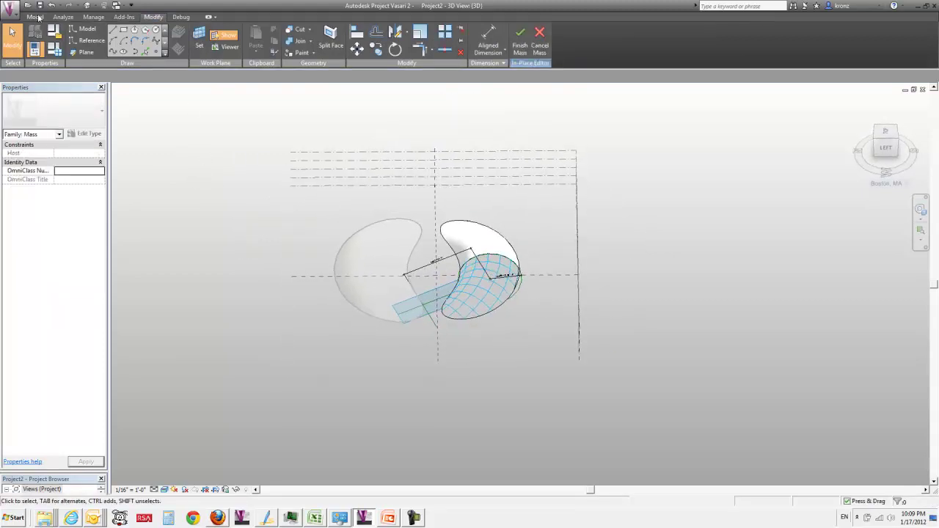
Start a new family from the Curtain Panel Pattern Based template
left_click(14, 10)
mouse_move(40, 46)
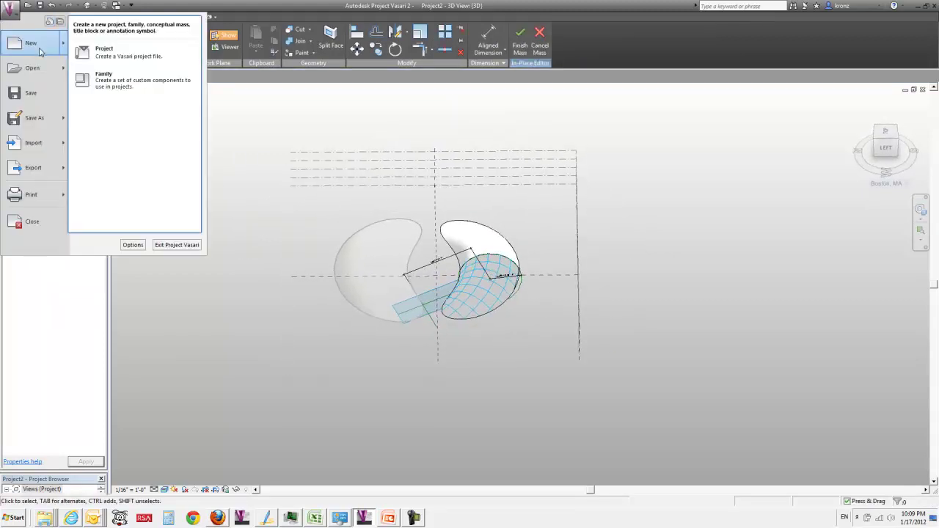
left_click(237, 134)
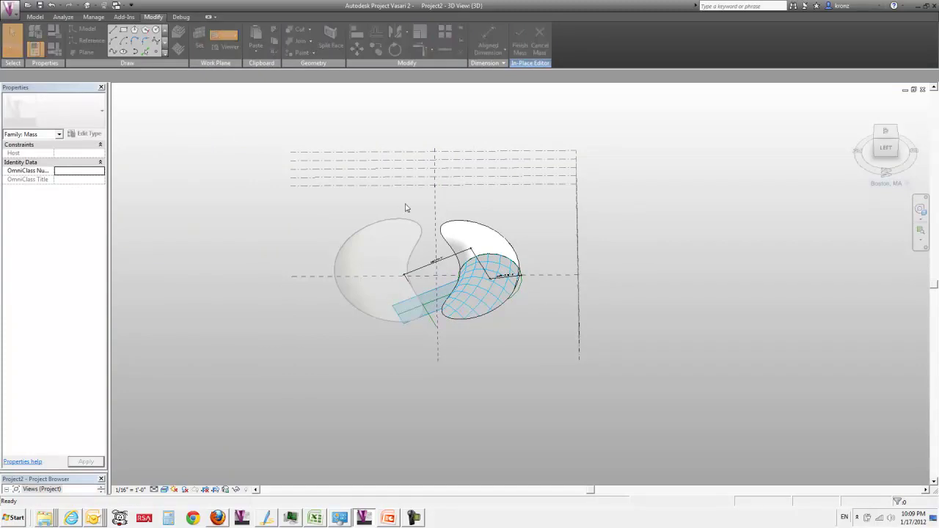
left_click(243, 148)
left_click(468, 319)
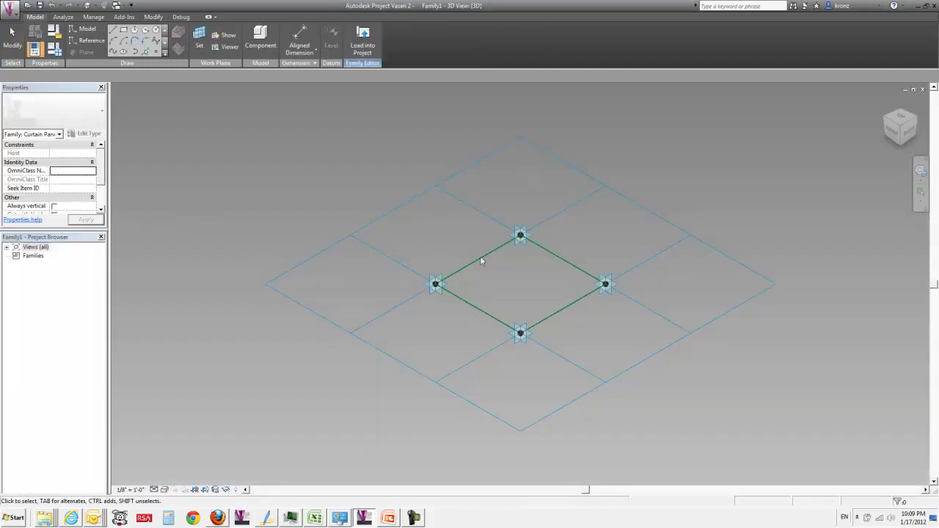
Create a flat surface form from the square's four reference lines
left_click(482, 259)
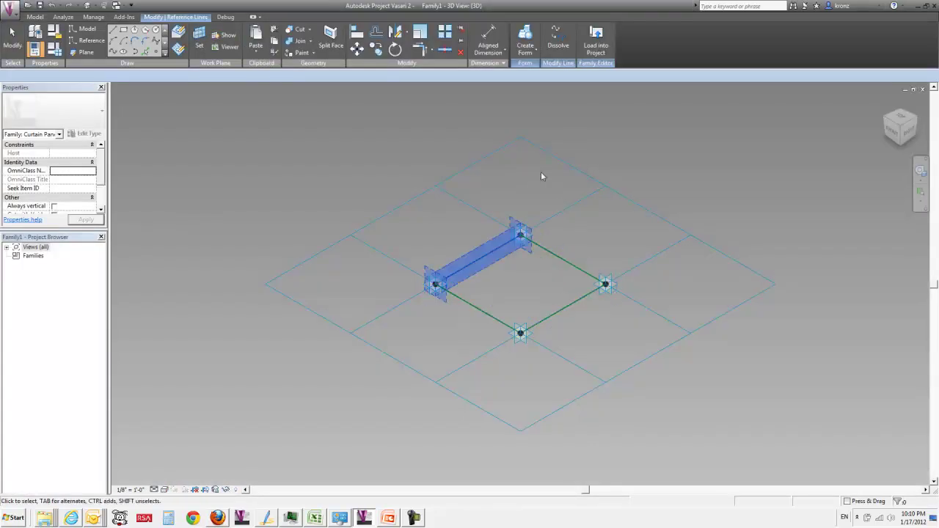
left_click_drag(380, 165, 651, 386)
left_click(538, 54)
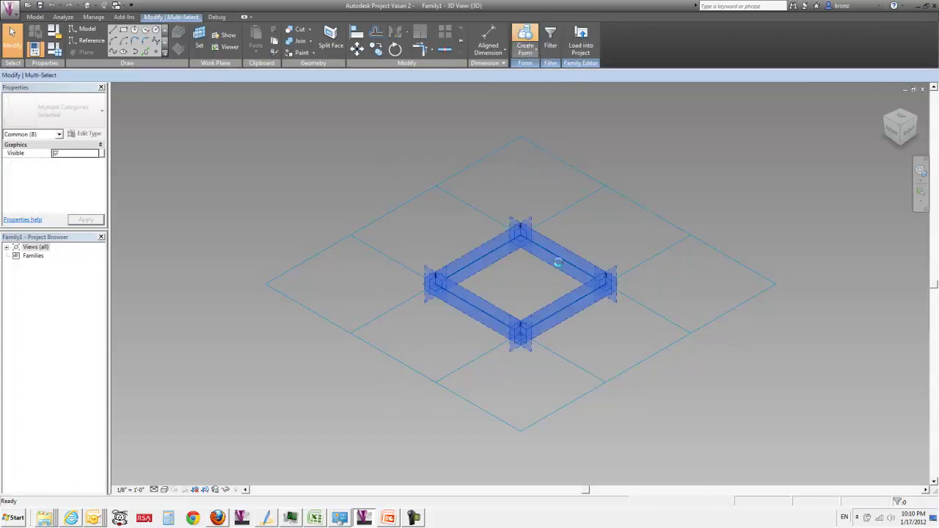
left_click(509, 346)
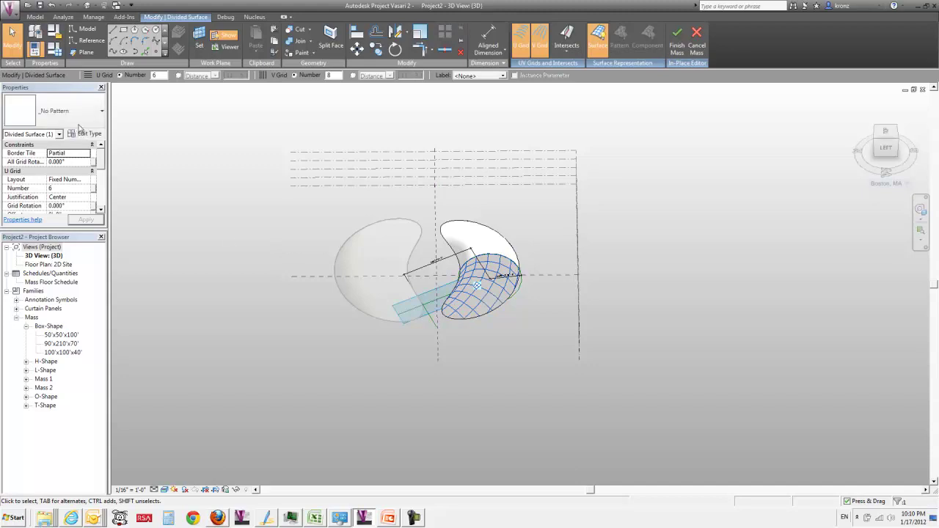
Apply the new Family1 rectangle panel type to the divided surface
left_click(92, 116)
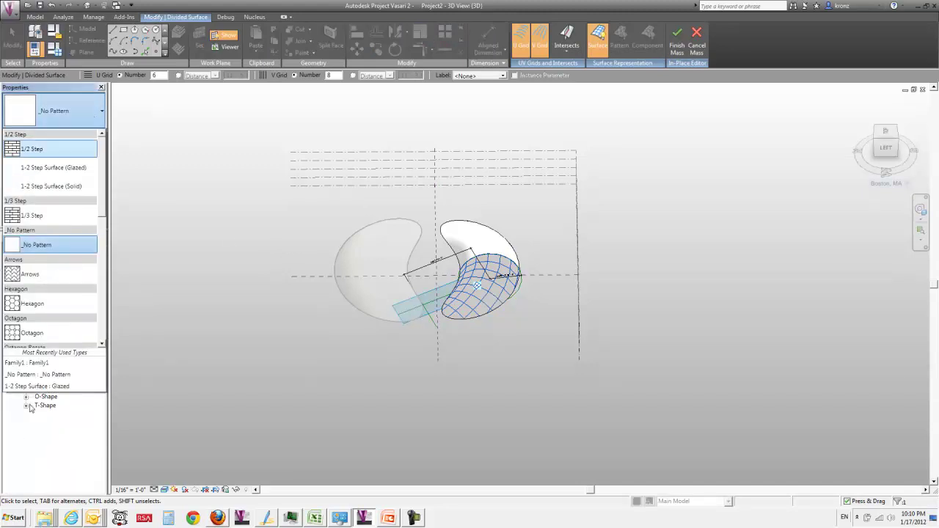
left_click(47, 363)
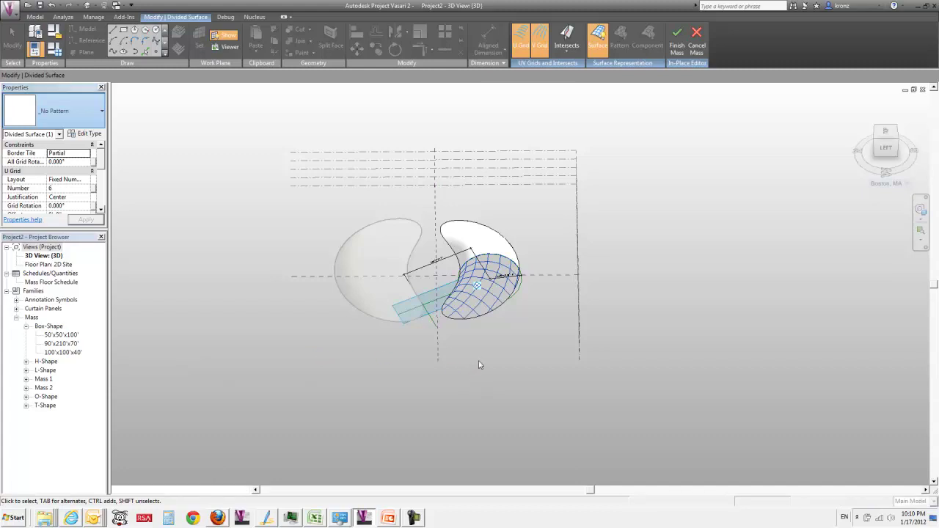
left_click(528, 260)
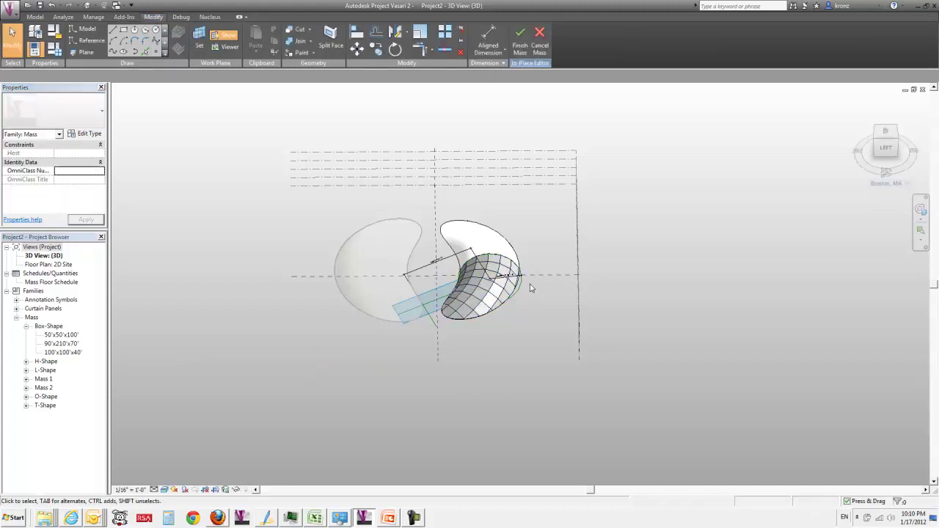
Isolate one curtain panel and orbit around it to check it is flat
scroll(533, 292, "up", 5)
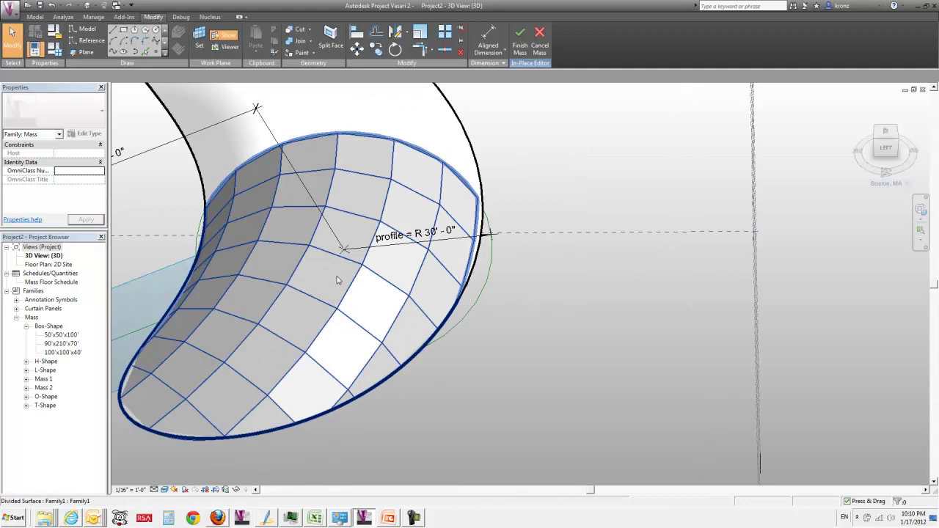
key("Tab")
left_click(365, 299)
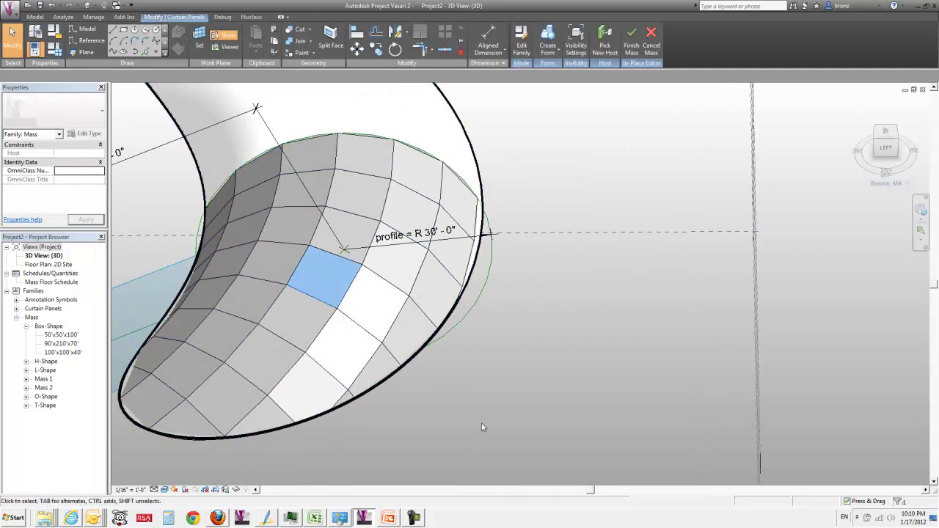
left_click(236, 489)
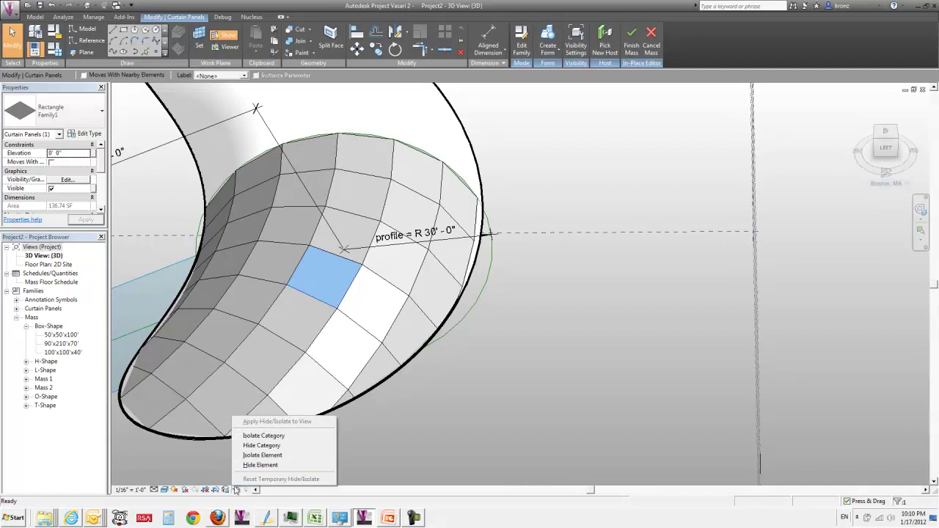
left_click(262, 455)
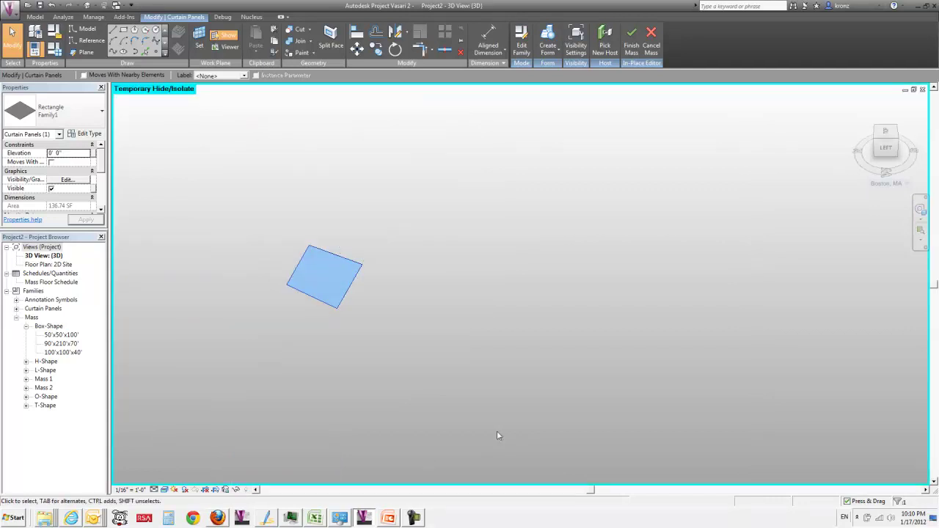
left_click(400, 372)
middle_click_drag(405, 328, 265, 114, "shift")
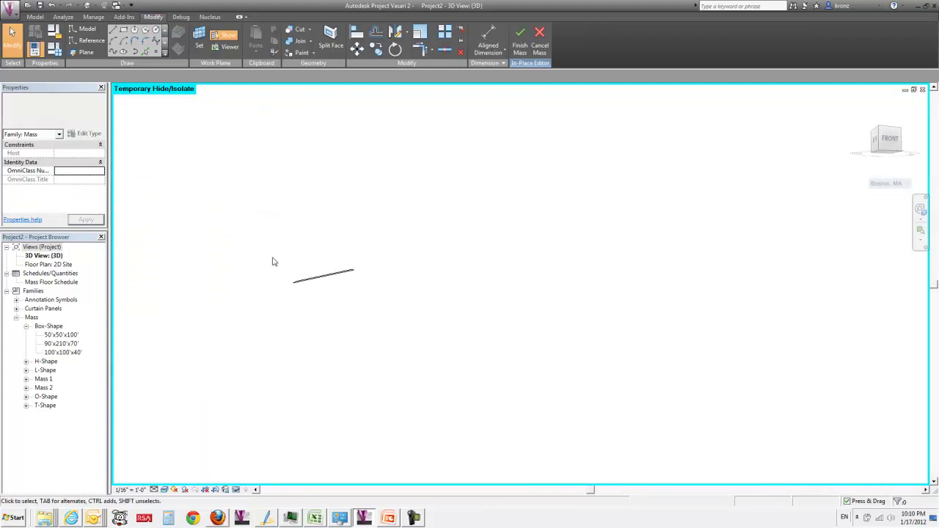
middle_click_drag(305, 289, 398, 339, "shift")
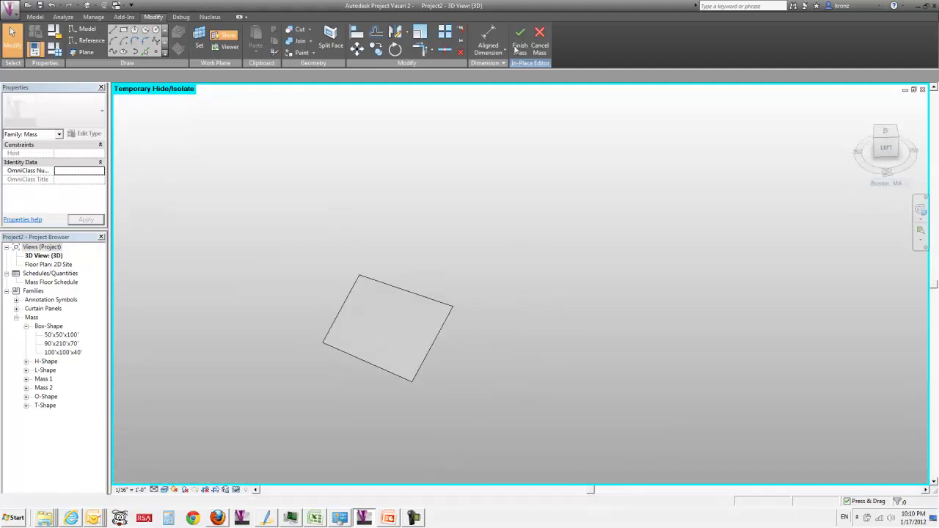
Reset Temporary Hide/Isolate and orbit toward the mass's smooth upper face
left_click(236, 490)
left_click(265, 478)
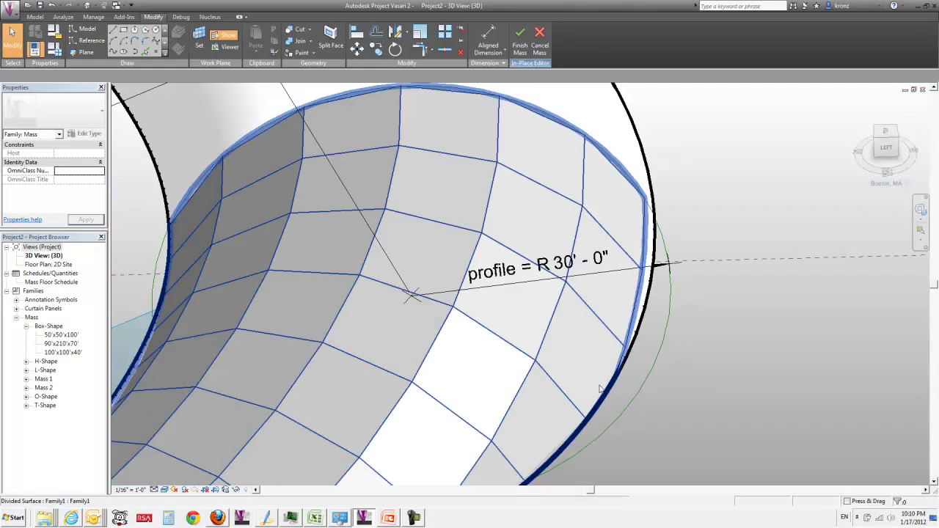
scroll(601, 389, "down", 5)
middle_click_drag(601, 388, 325, 315, "shift")
middle_click_drag(361, 272, 490, 301, "shift")
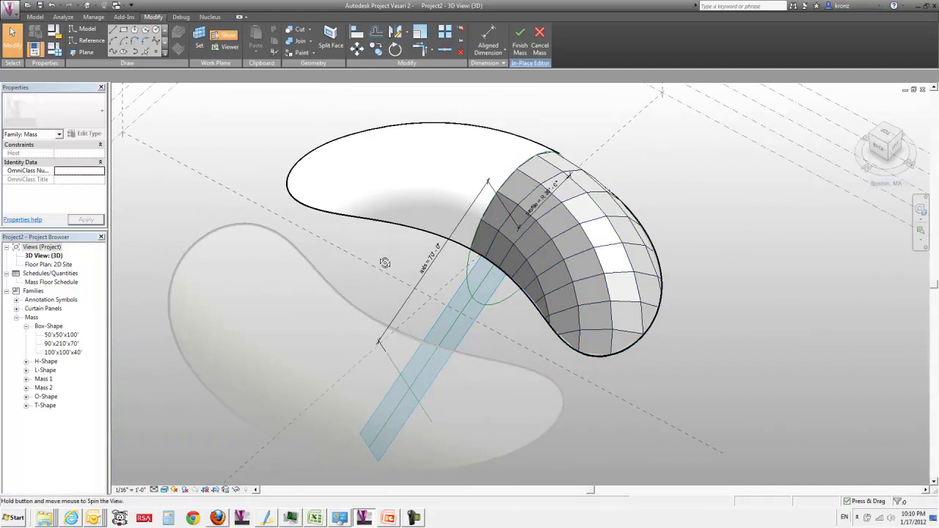
middle_click_drag(385, 263, 367, 258, "shift")
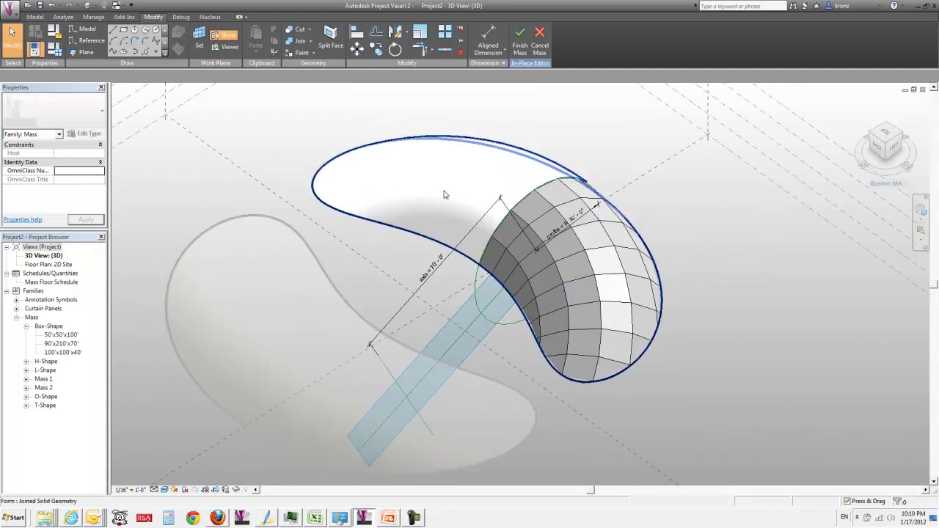
Select the undivided upper face and apply Divide Surface
left_click(335, 182)
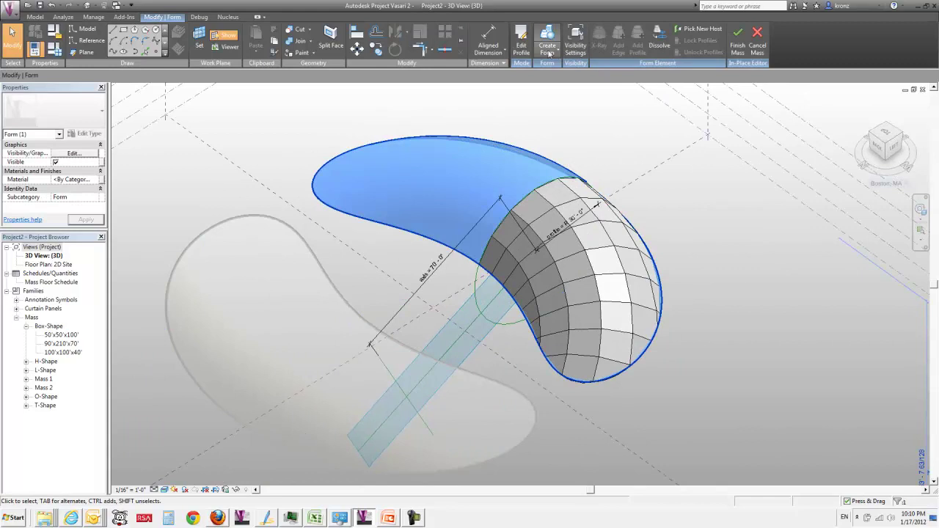
key("Escape")
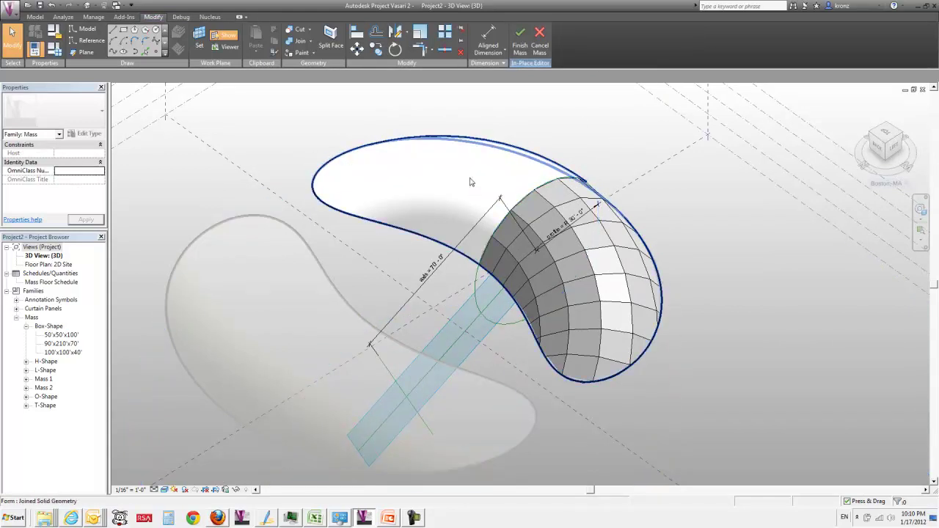
left_click(603, 153)
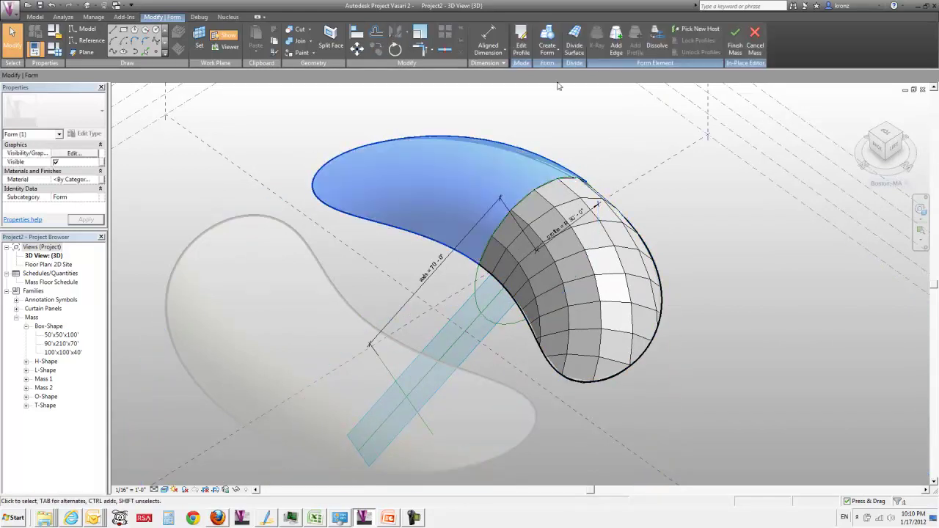
left_click(575, 46)
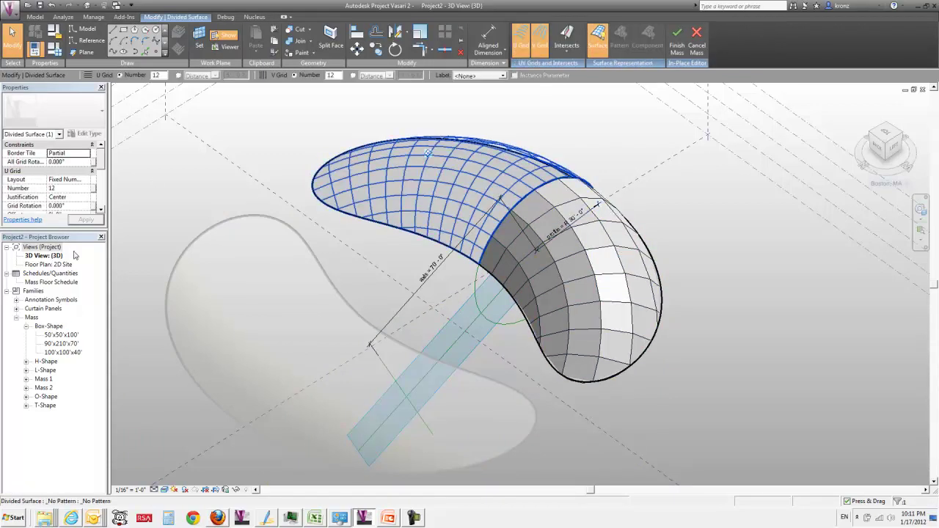
Give the upper face U Grid Number 6 and V Grid Number 8, keeping the current pattern type
left_click(71, 189)
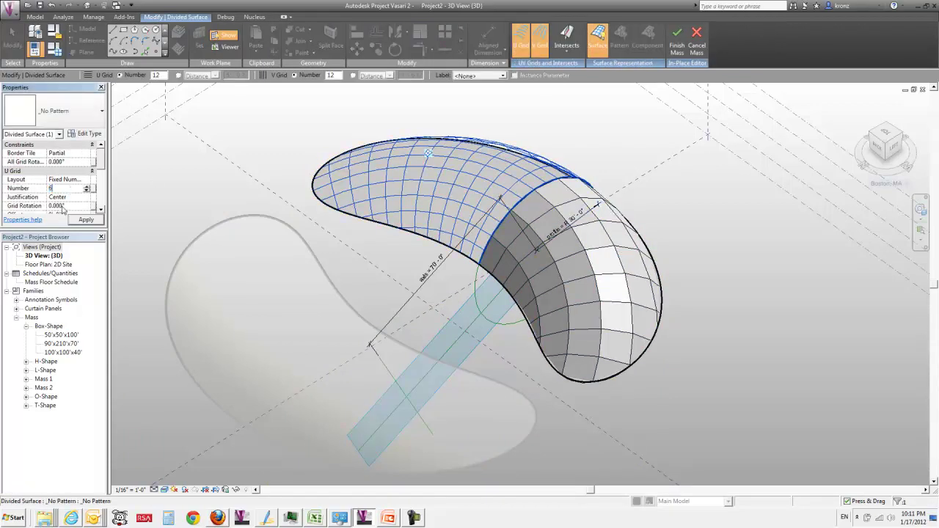
key("Return")
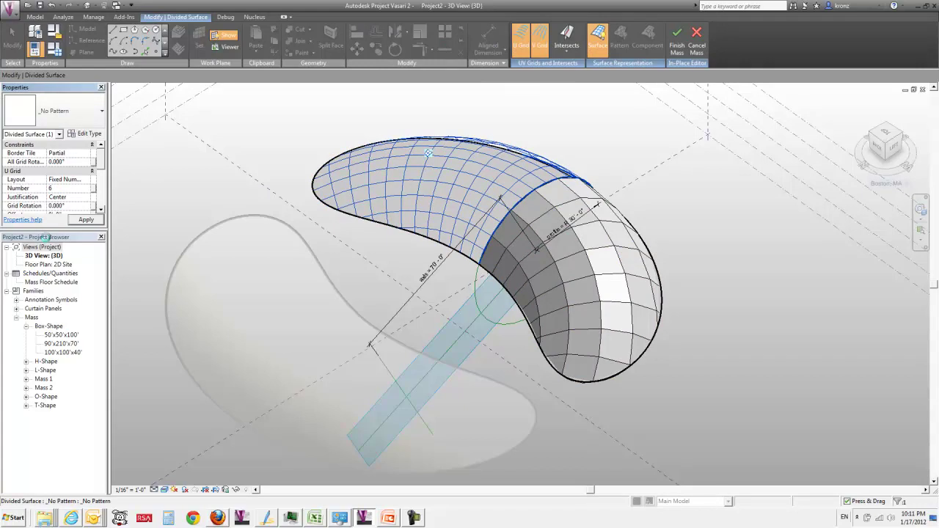
left_click(69, 242)
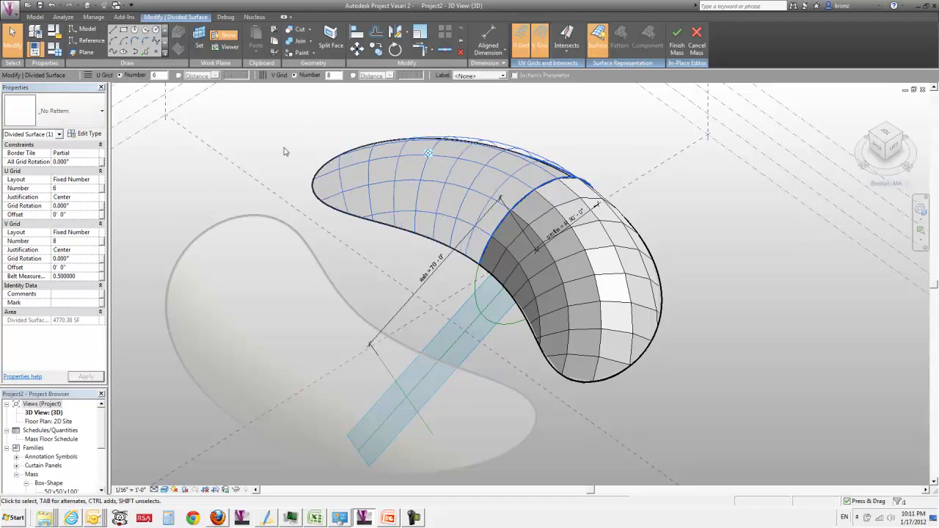
left_click(58, 111)
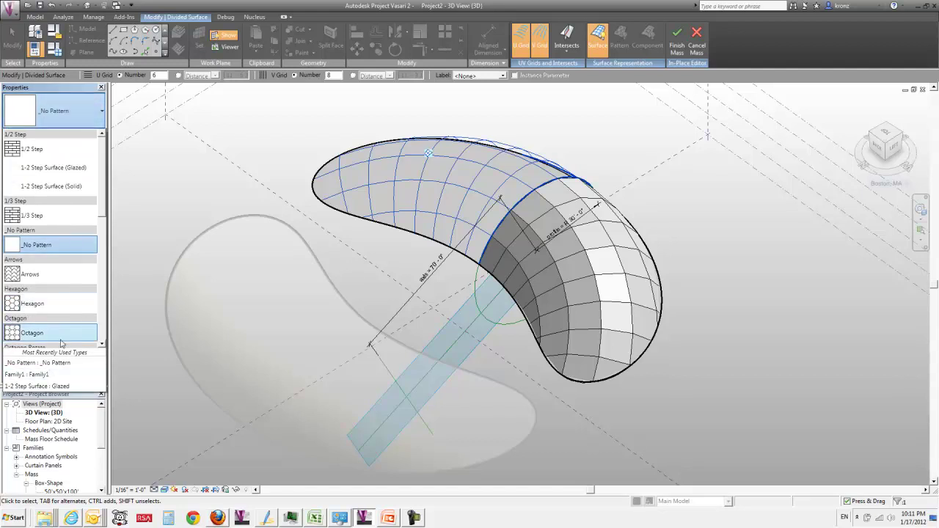
left_click(59, 400)
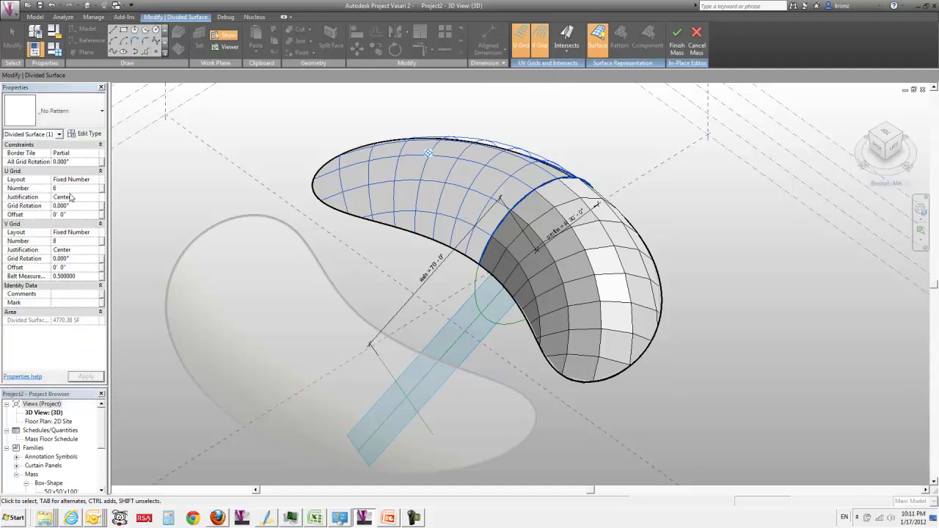
left_click(59, 110)
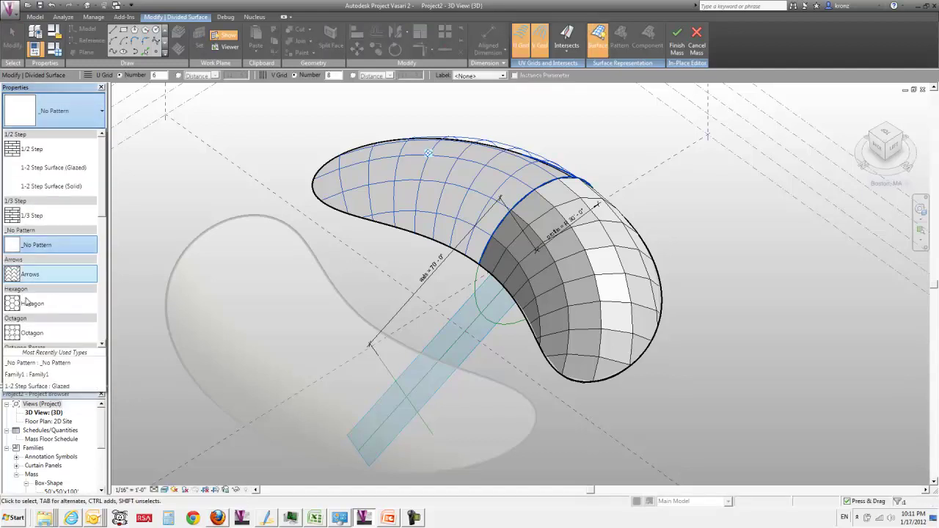
left_click(31, 377)
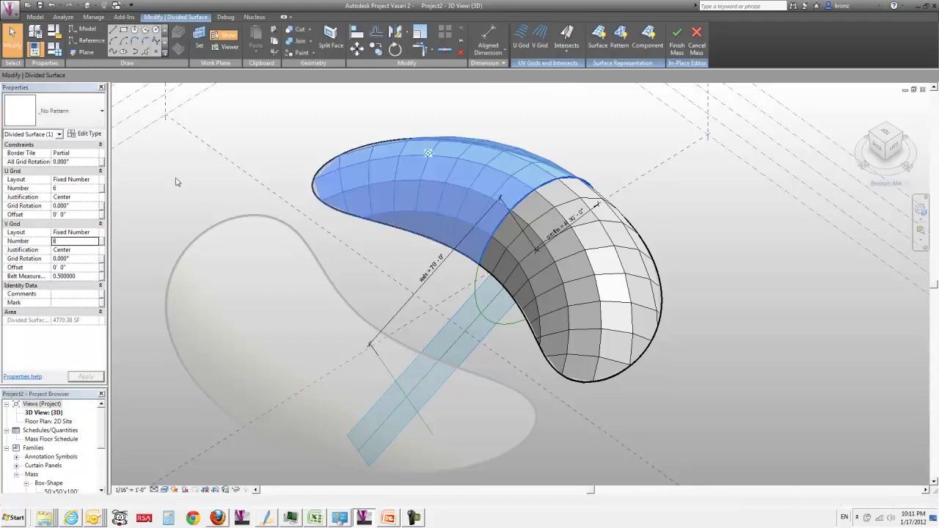
left_click(176, 182)
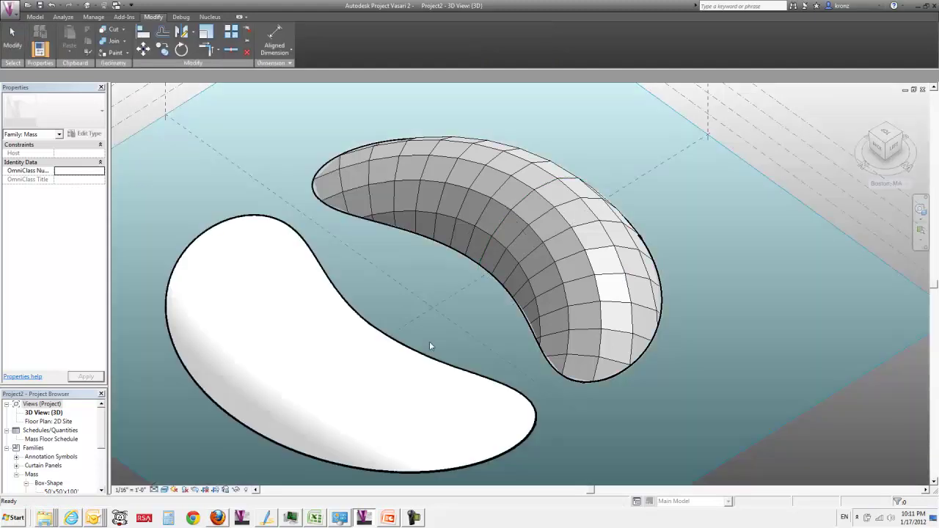
Select the paneled crescent and orbit around it and the smooth mirrored mass to compare them
middle_click_drag(692, 466, 675, 427, "shift")
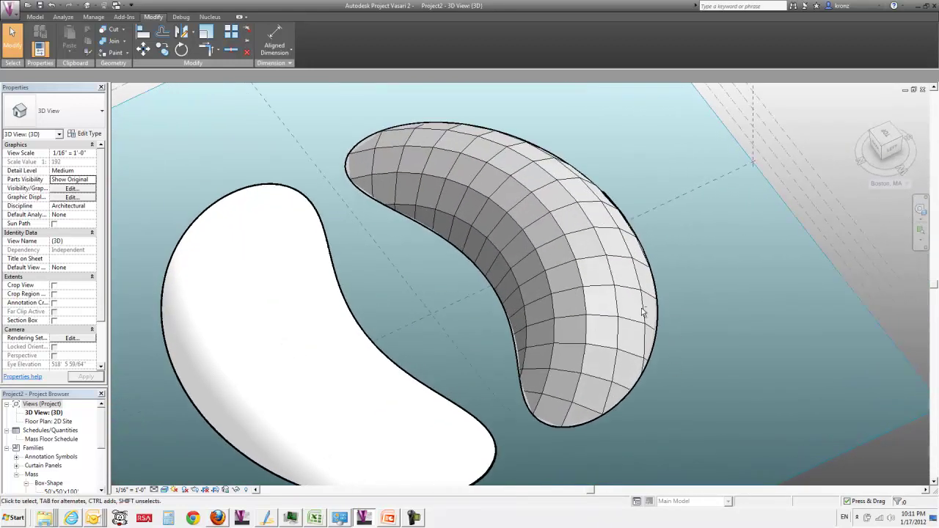
left_click(550, 224)
middle_click_drag(678, 318, 796, 411, "shift")
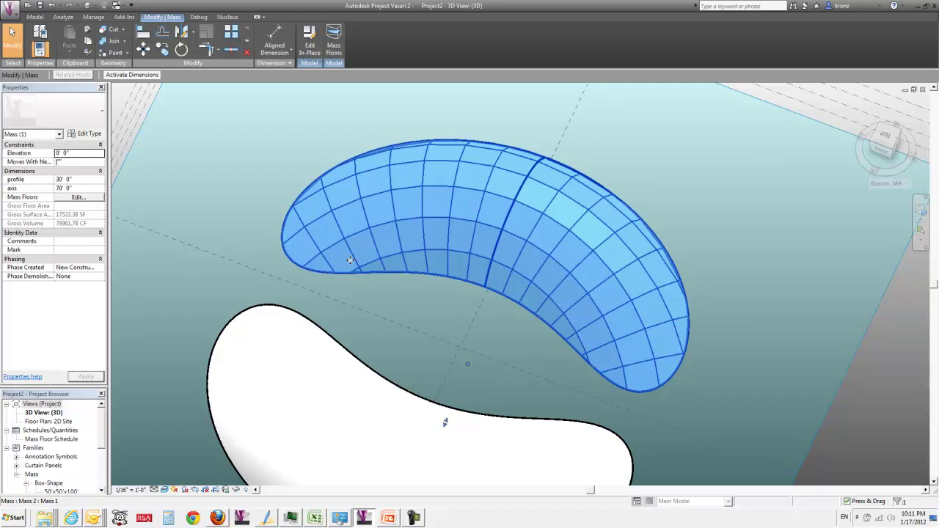
middle_click_drag(487, 335, 460, 229, "shift")
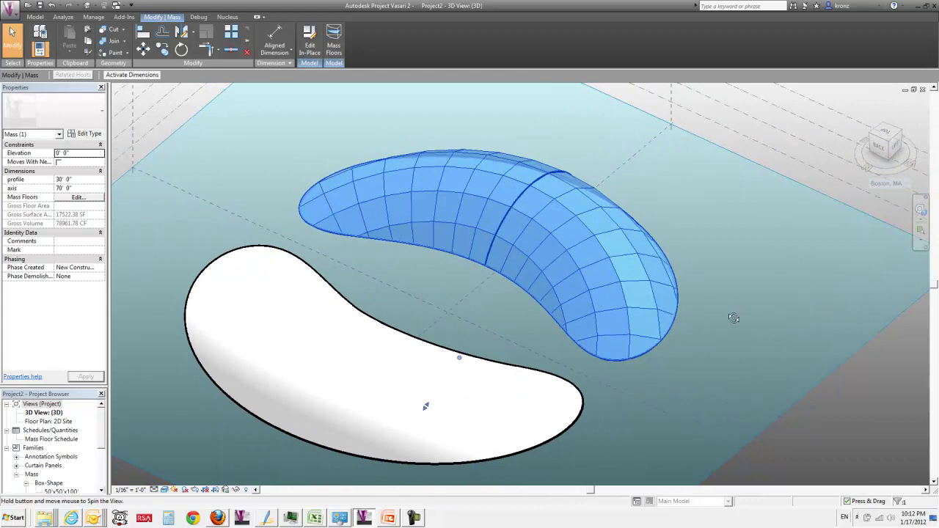
middle_click_drag(734, 317, 574, 333, "shift")
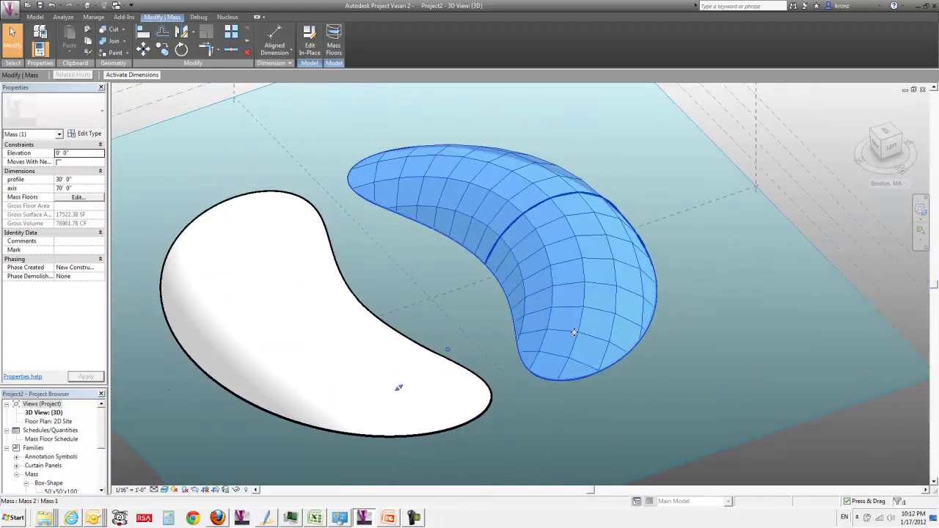
middle_click_drag(653, 362, 467, 291, "shift")
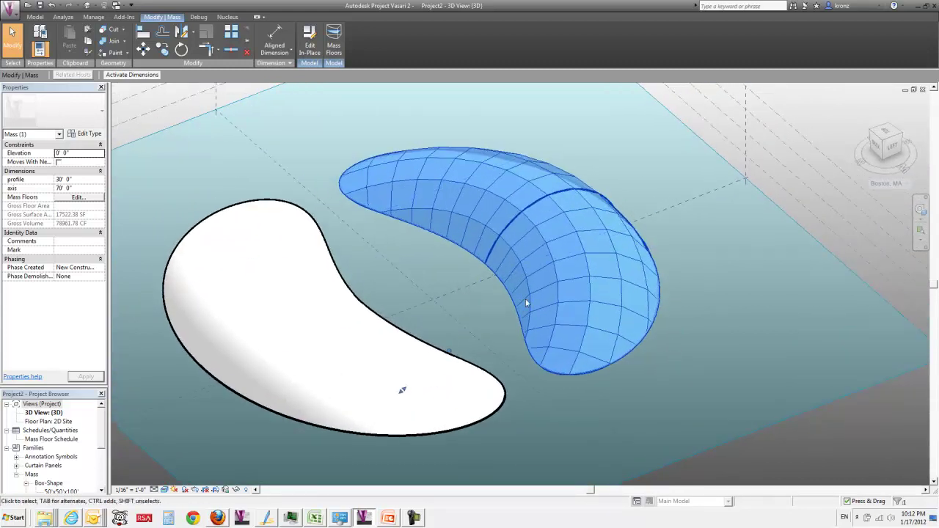
middle_click_drag(677, 350, 700, 356, "shift")
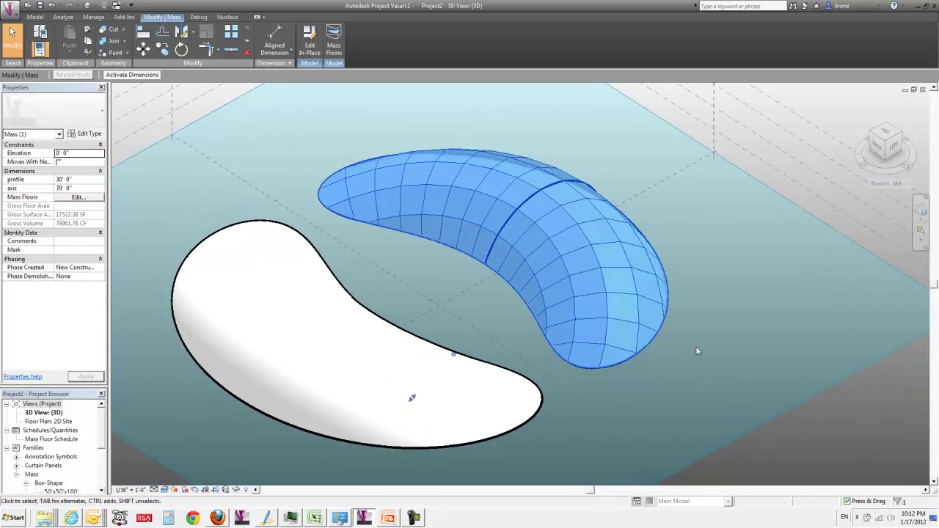